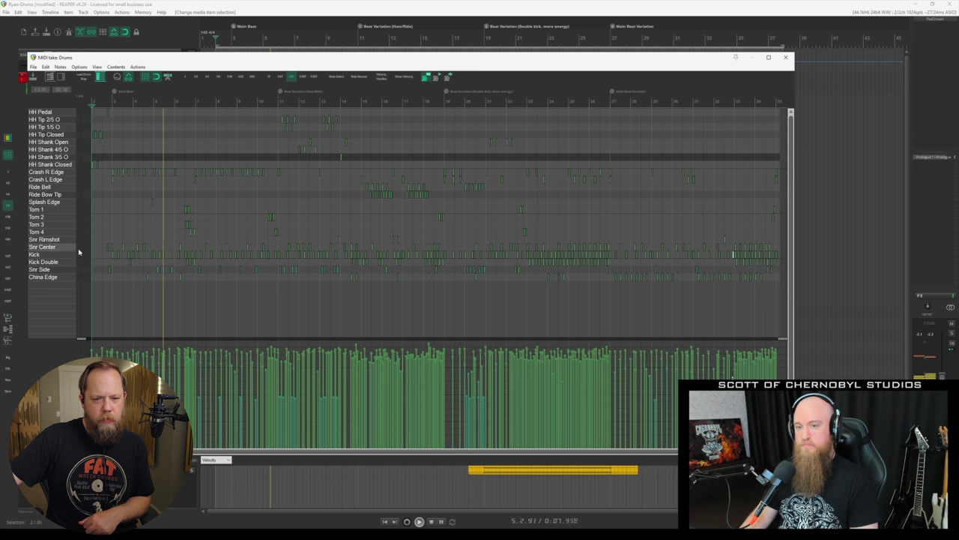
- Review the programmed drum notes from the intro to the last section of the Drums take, and close the MIDI editor
scroll(222, 248, up, 2)
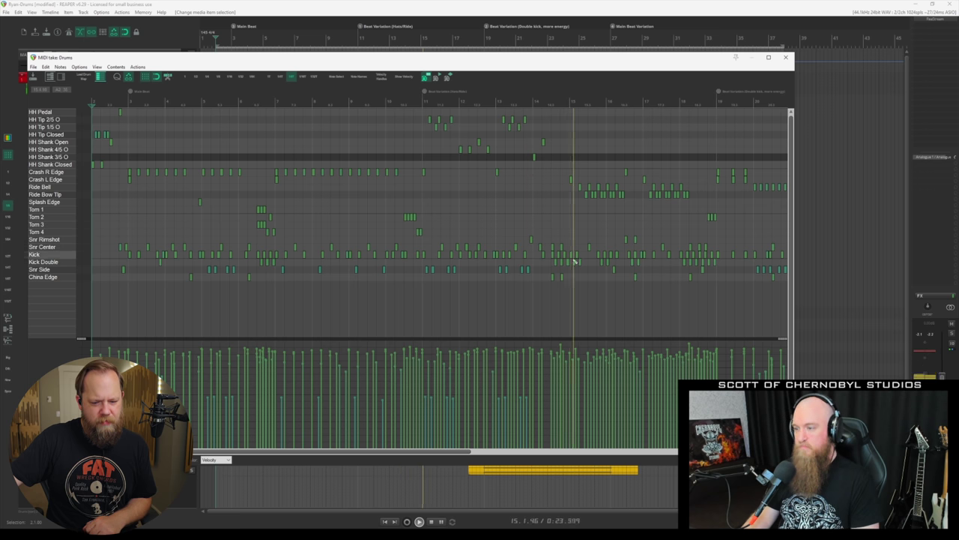
drag(365, 457, 596, 467)
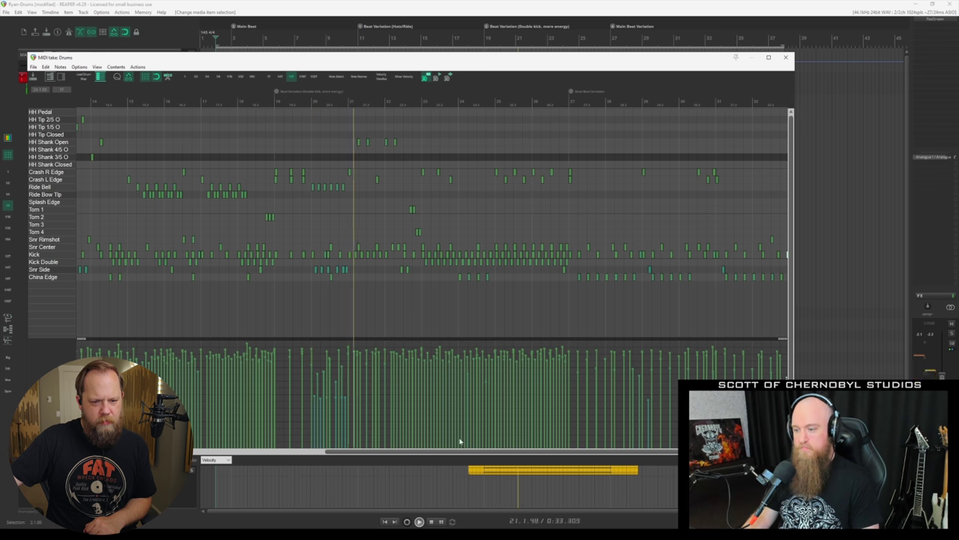
drag(467, 452, 521, 452)
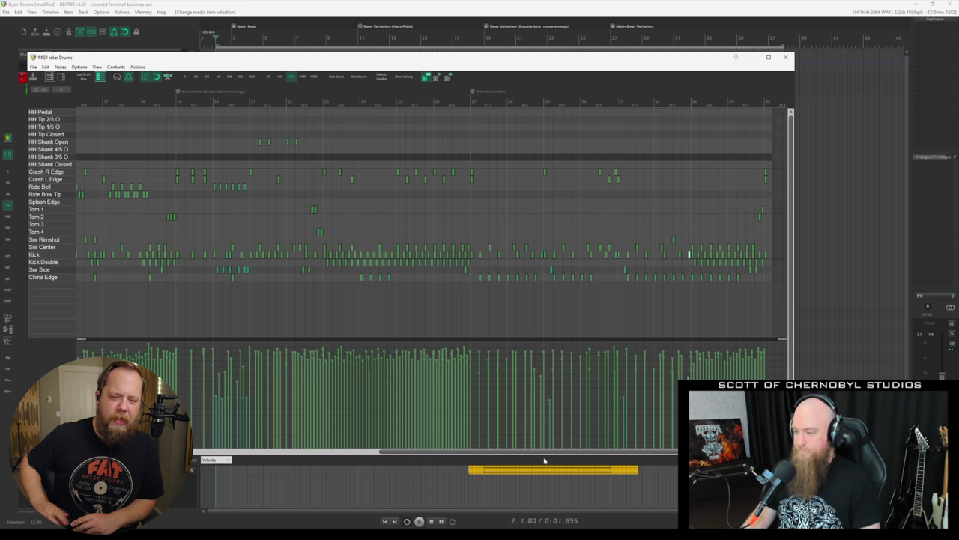
drag(548, 452, 362, 452)
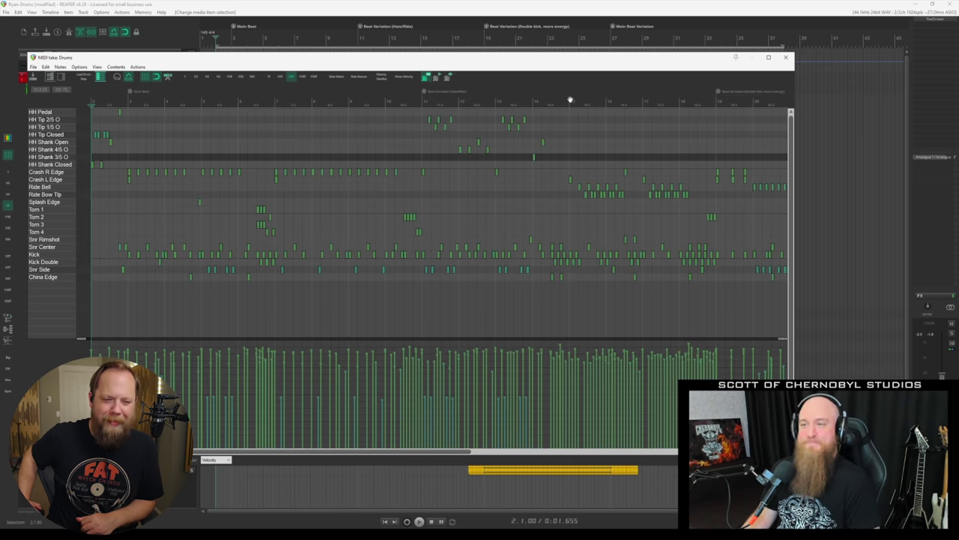
drag(568, 60, 608, 64)
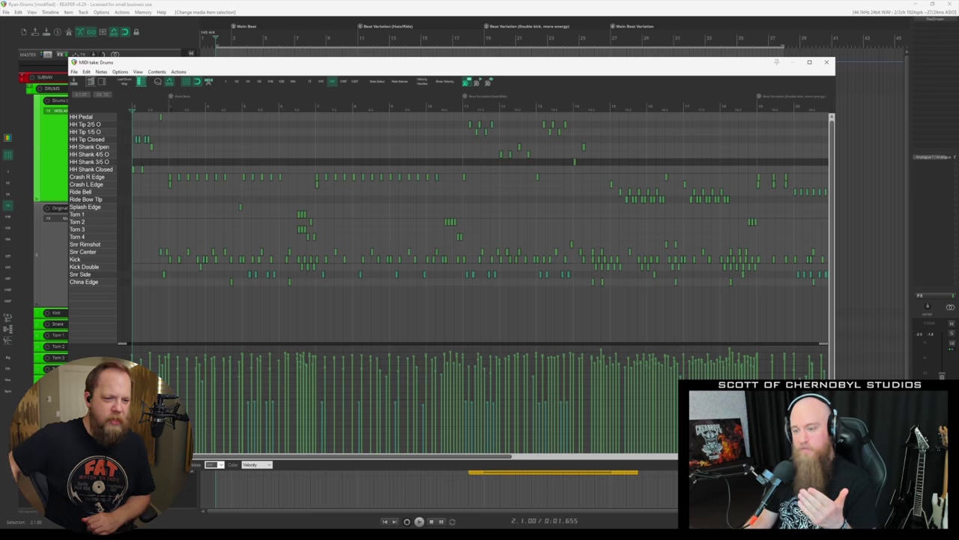
click(827, 63)
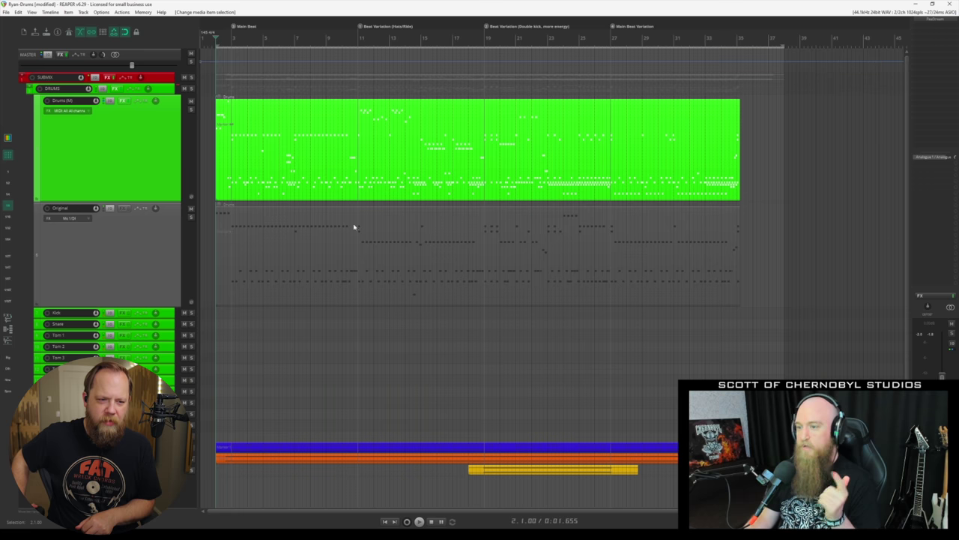
- Open the Original track's MIDI item and examine its notes in the opening sections
double_click(311, 261)
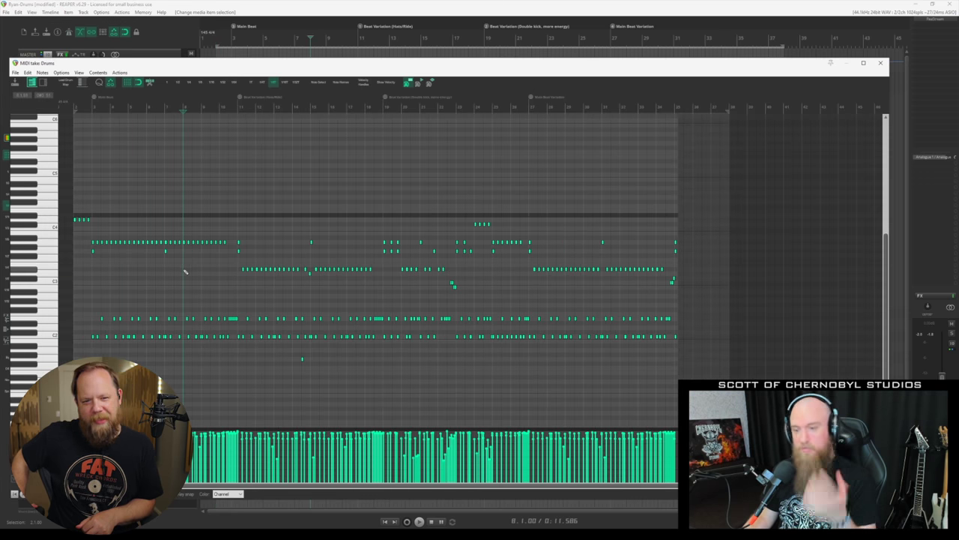
scroll(185, 271, up, 2)
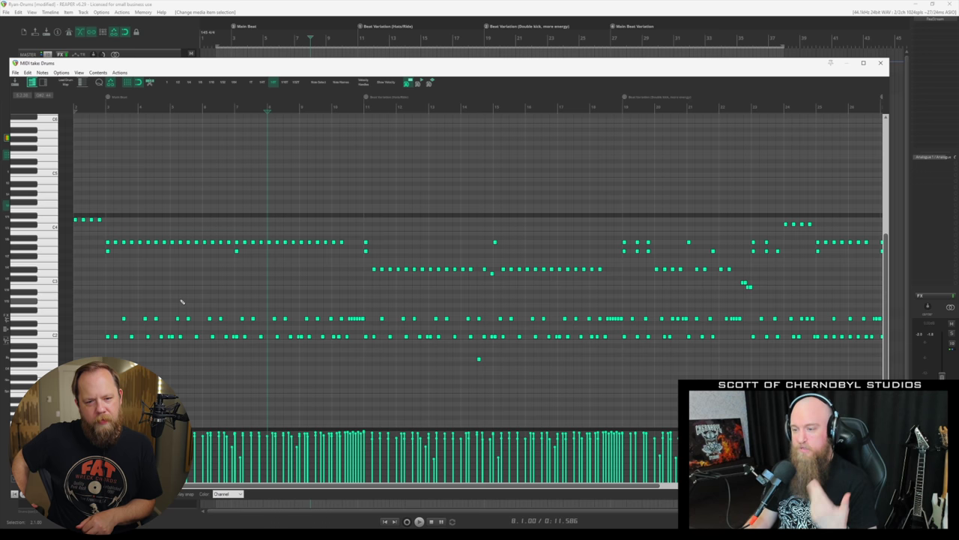
scroll(171, 311, up, 2)
scroll(173, 313, down, 1)
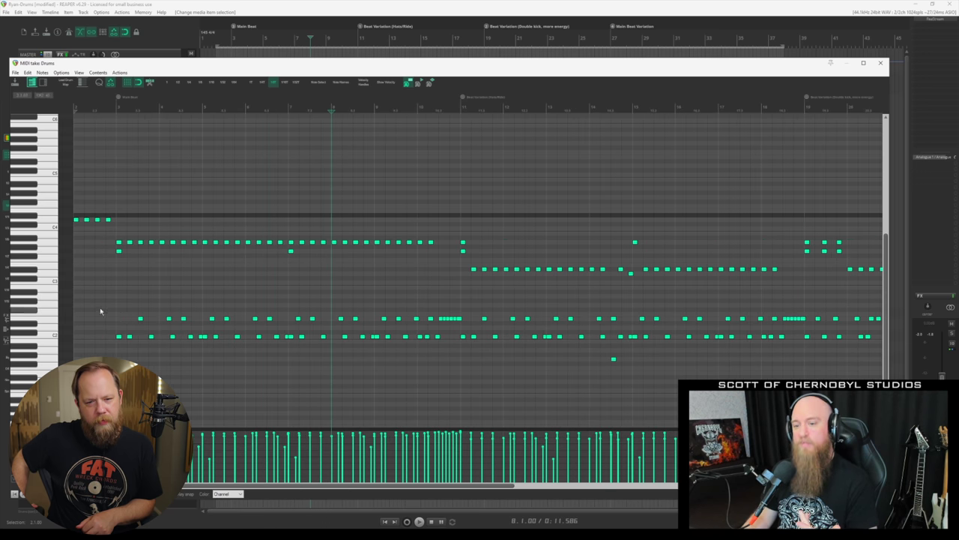
- Inspect the original take's snare notes in bars 3 to 5 by selecting them, and close the MIDI editor
drag(100, 310, 224, 309)
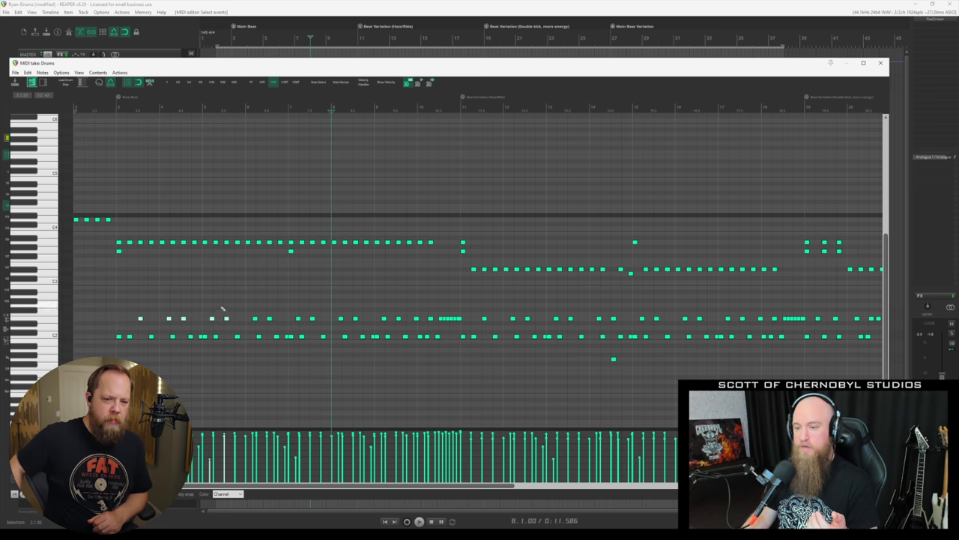
click(224, 120)
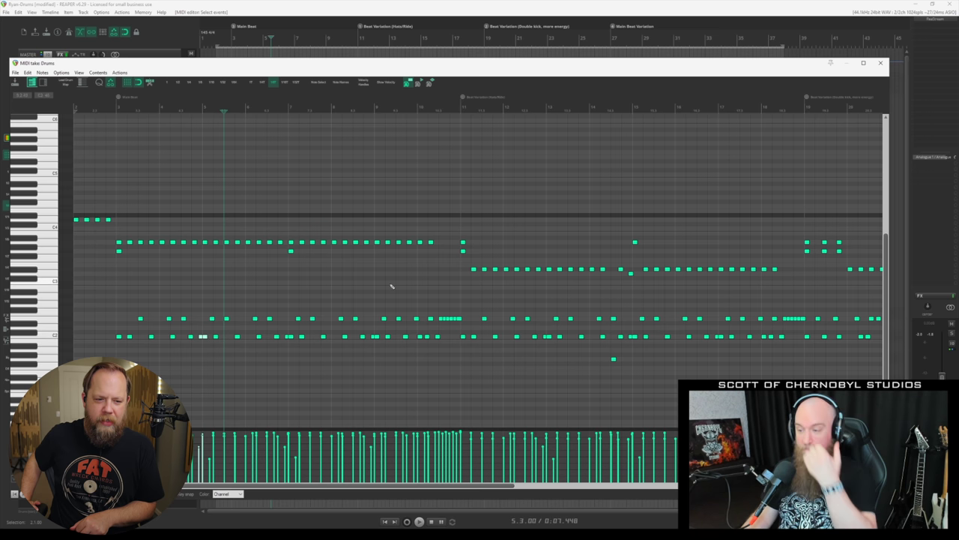
drag(360, 487, 656, 348)
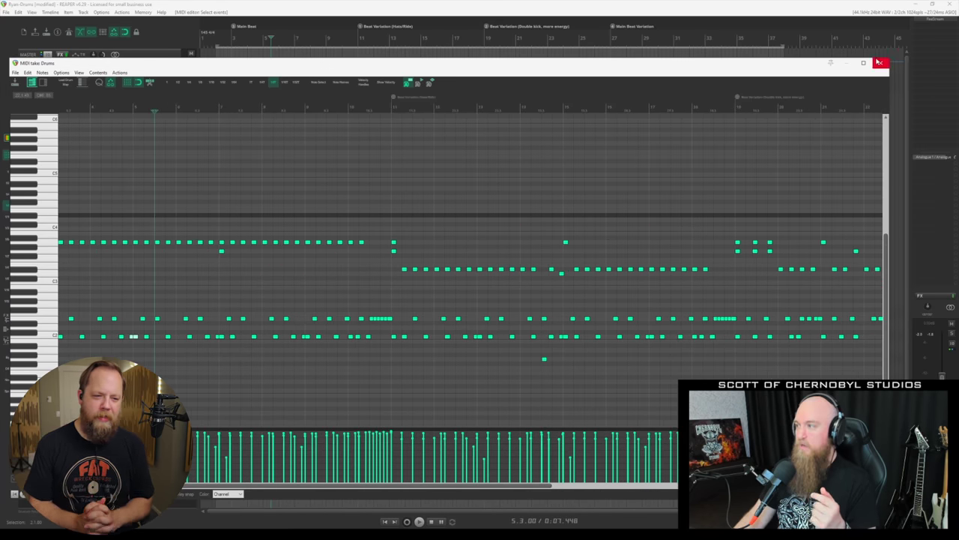
click(880, 63)
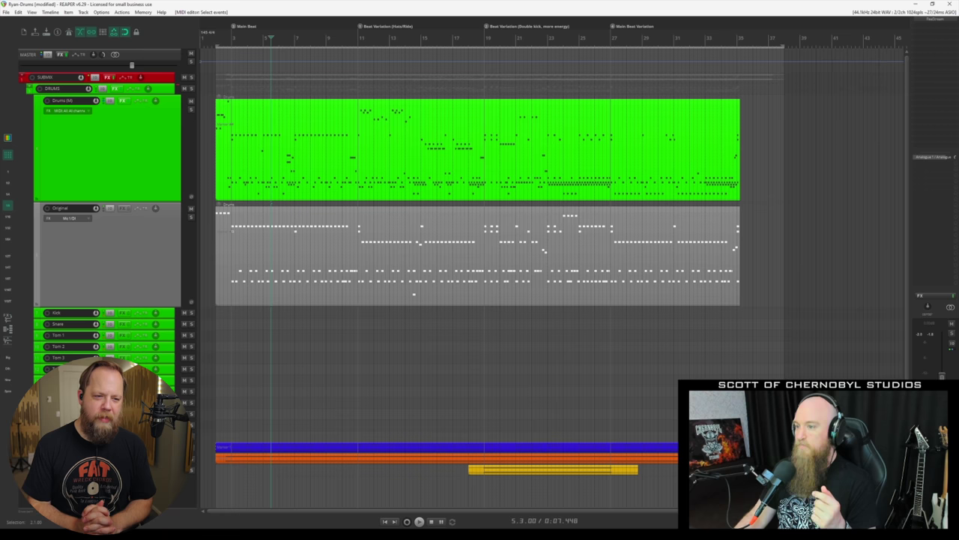
- Open the MIDI item on the Drums (M) track and compare the whole arrangement with the Main Beat section
double_click(245, 171)
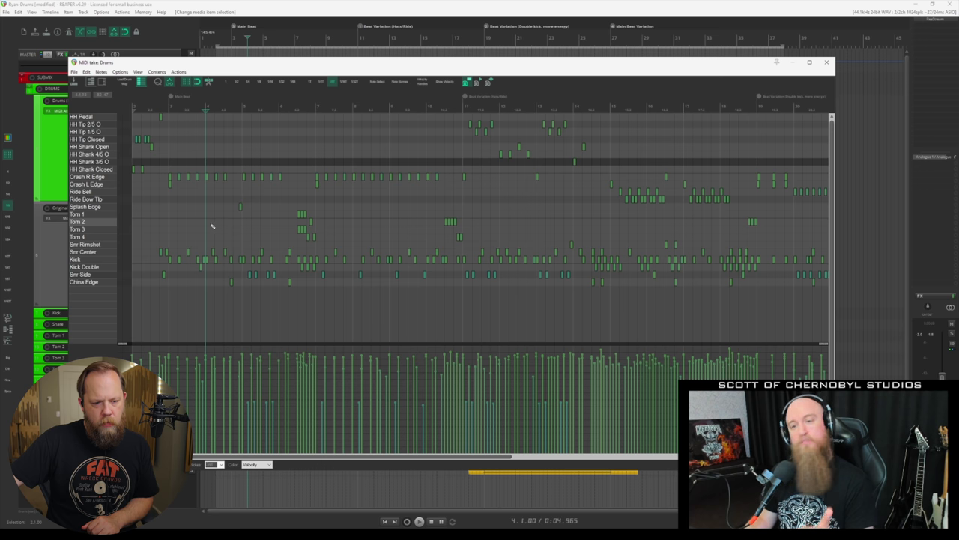
scroll(178, 236, down, 5)
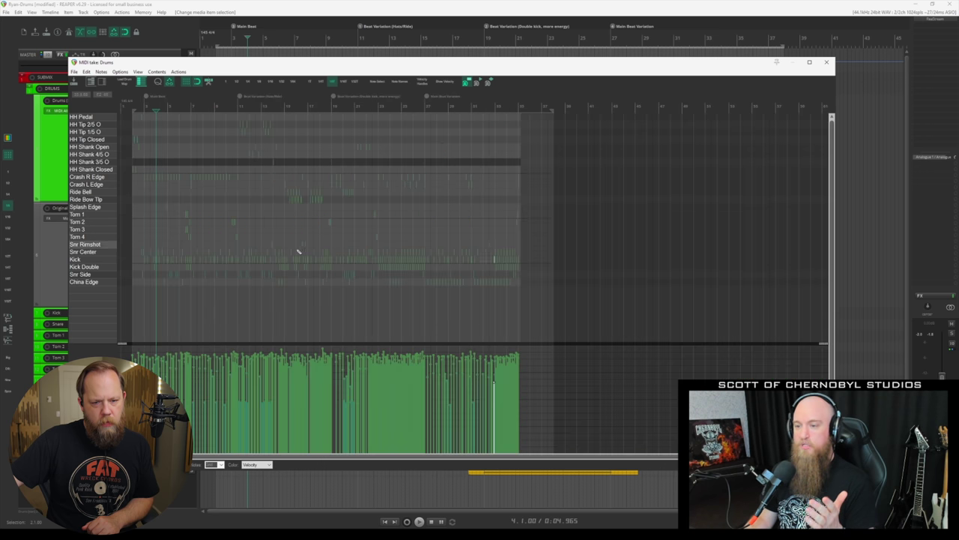
drag(549, 262, 135, 251)
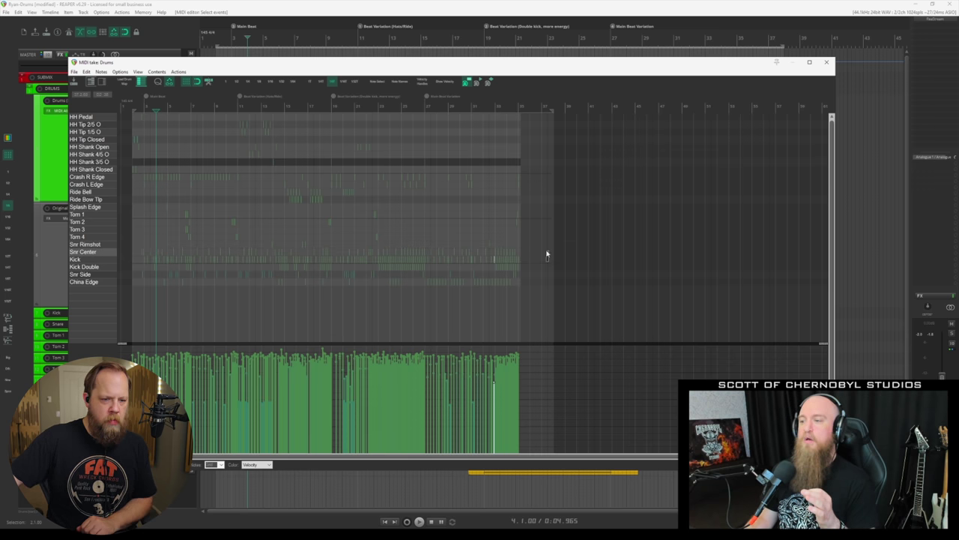
scroll(315, 252, up, 8)
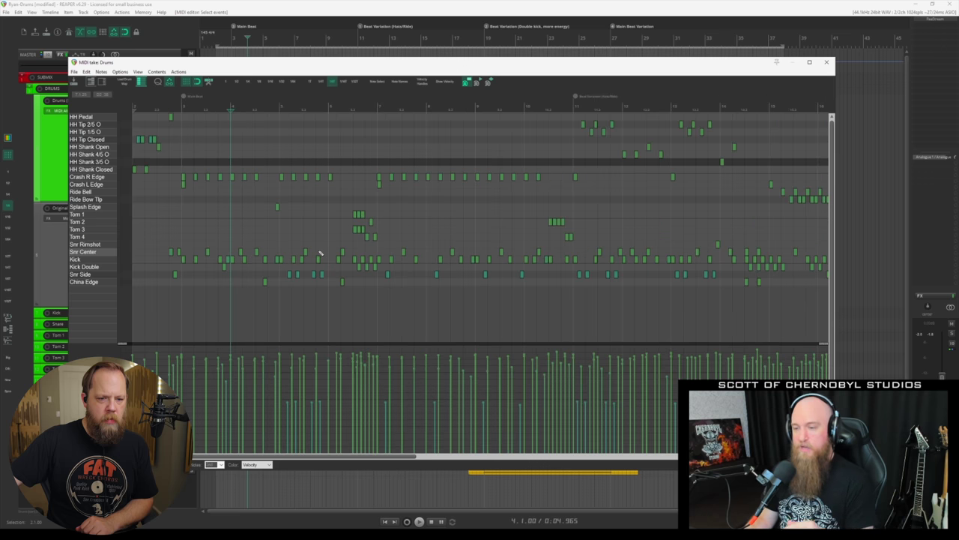
scroll(320, 253, down, 2)
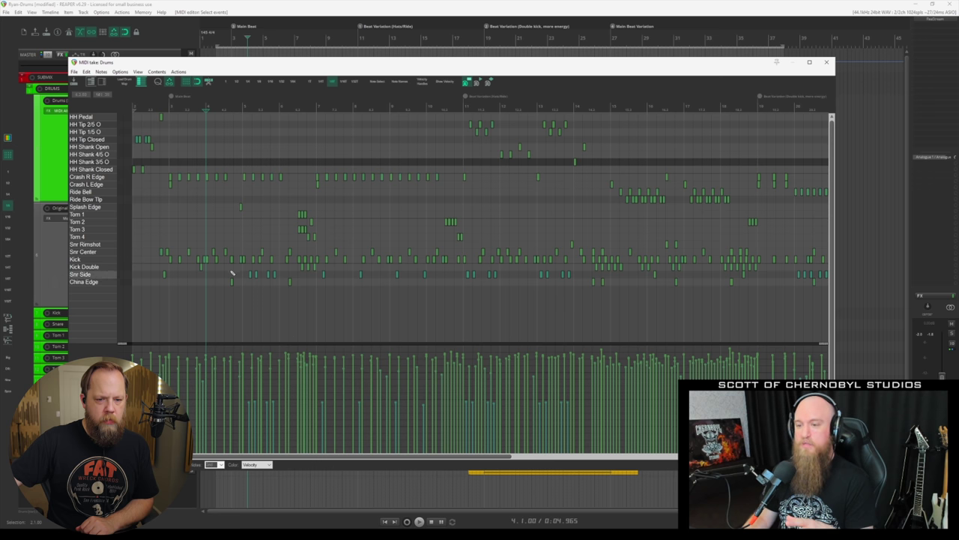
- Highlight the Snr Side notes from bar 2 through bar 16 for inspection, and clear the selection
right_click(142, 277)
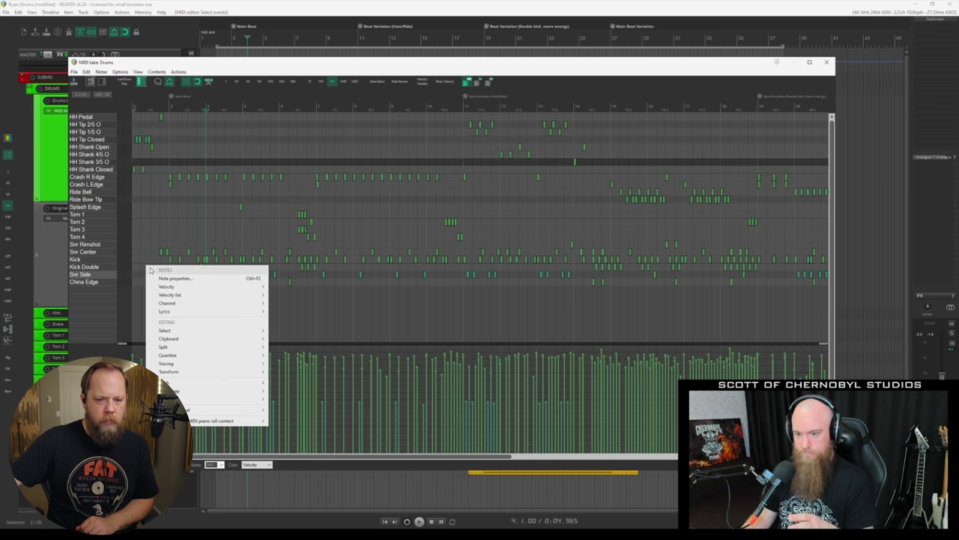
drag(141, 275, 293, 278)
drag(487, 277, 697, 278)
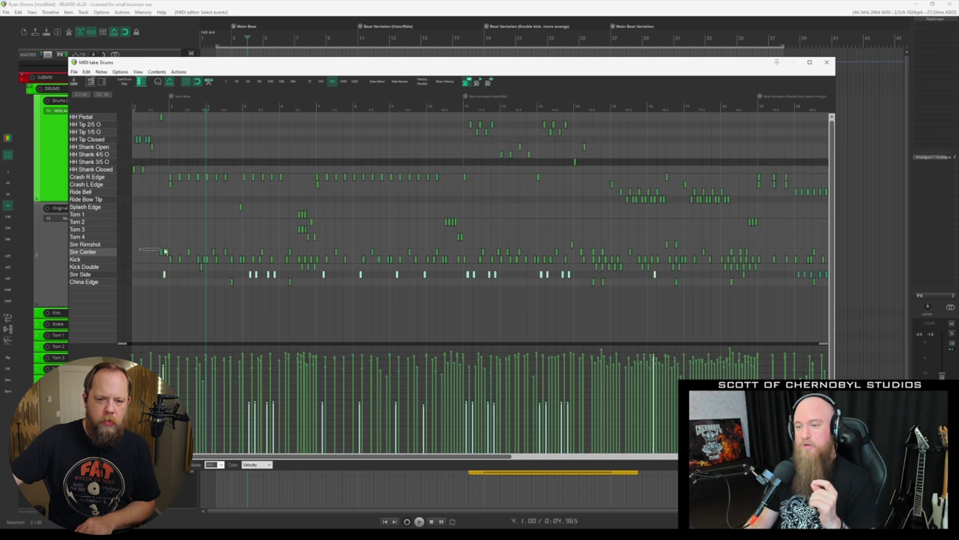
click(187, 277)
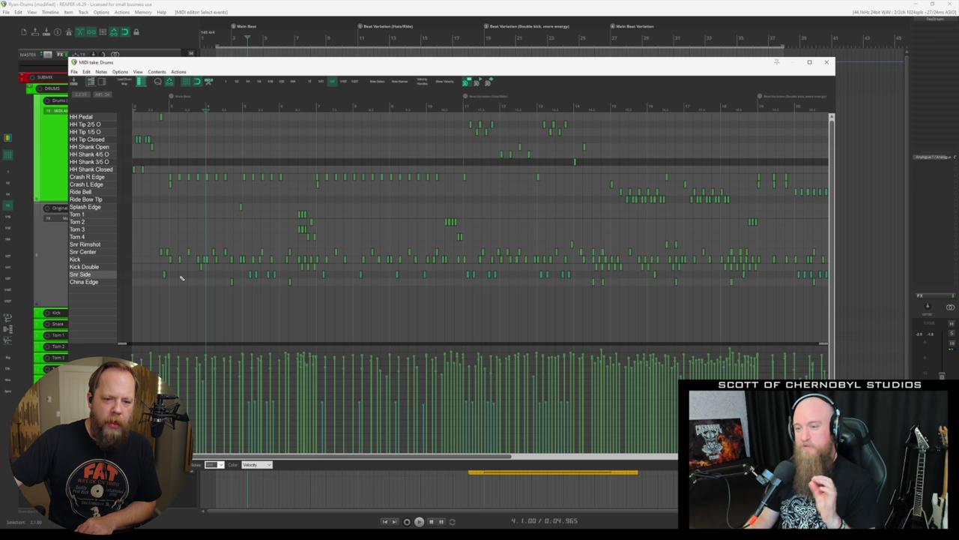
drag(175, 277, 138, 275)
- Check the double-kick and Main Beat Variation sections, highlight the first seven Crash R Edge notes, and close the MIDI editor
drag(337, 457, 615, 457)
drag(267, 248, 365, 247)
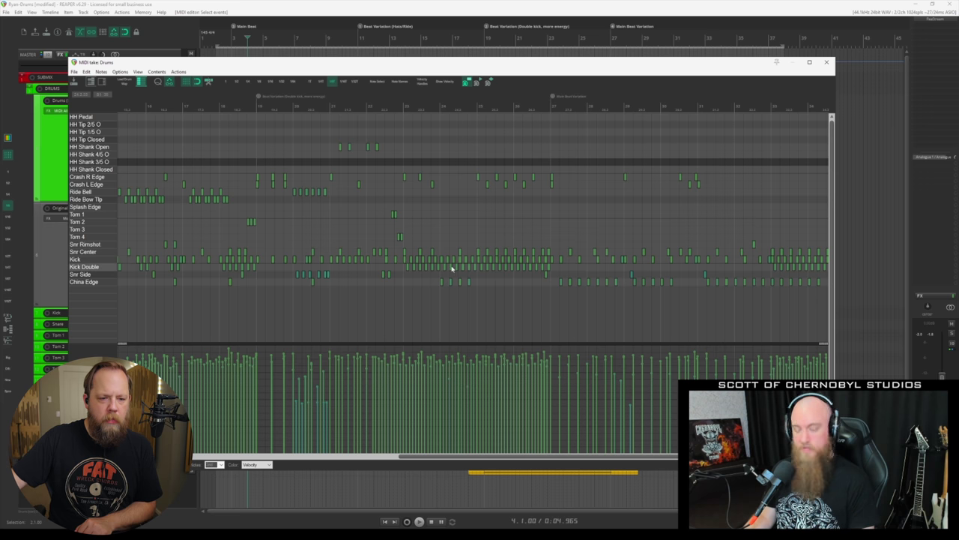
scroll(452, 267, left, 3)
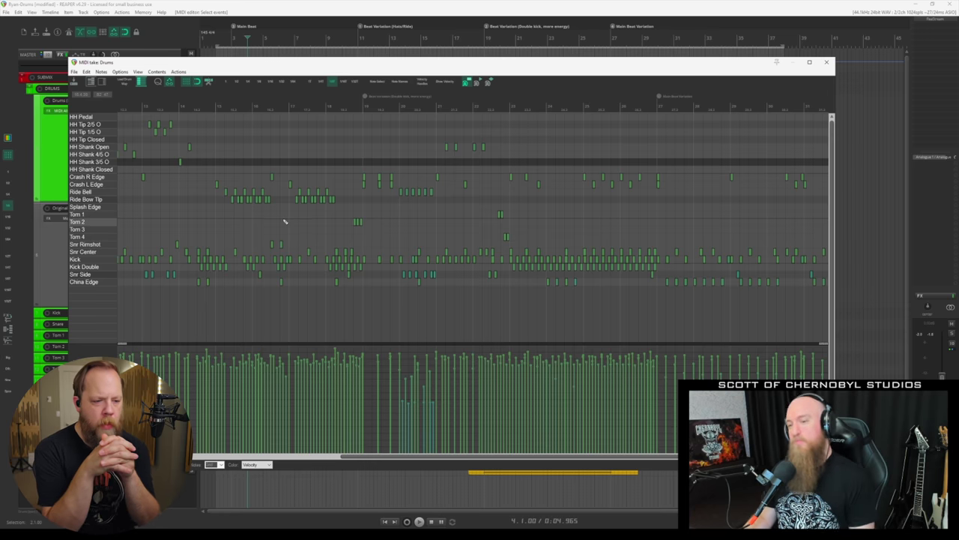
scroll(283, 219, left, 10)
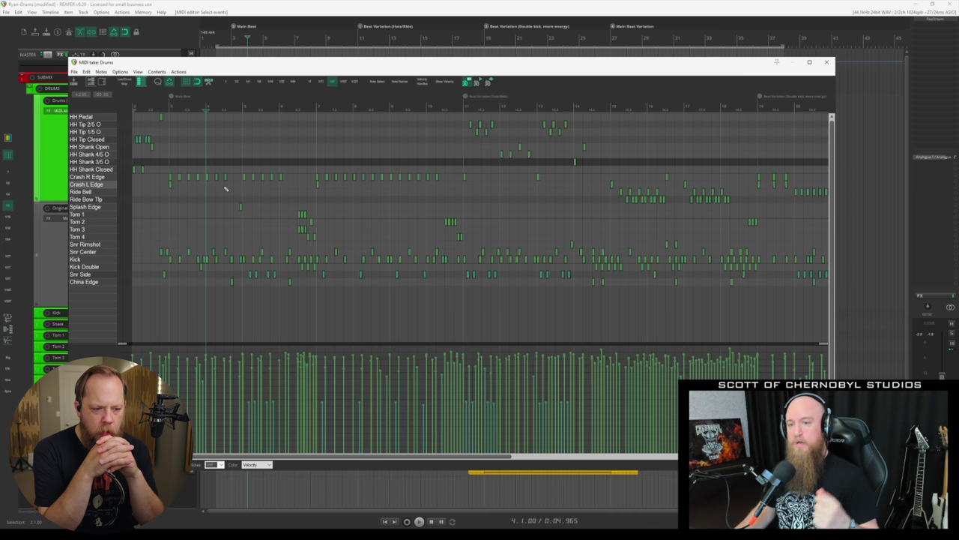
drag(157, 174, 247, 163)
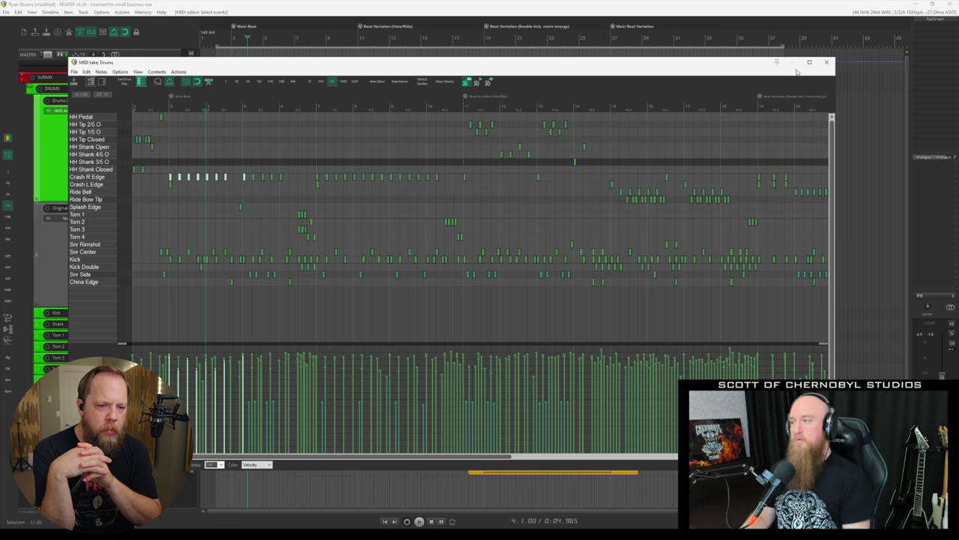
click(826, 63)
- Open the Original track's MIDI item and select the whole row of repeated cymbal notes just above C3
click(244, 252)
double_click(243, 252)
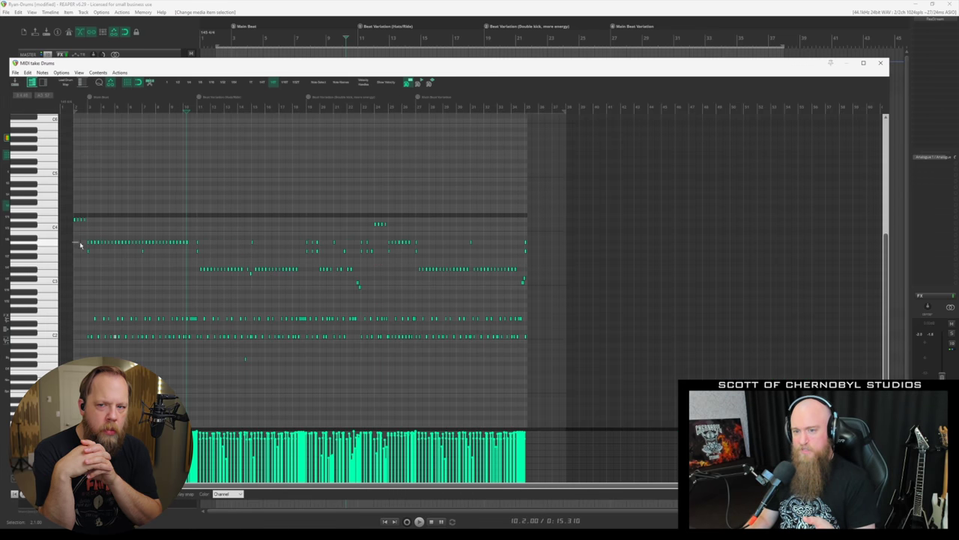
drag(197, 272, 540, 273)
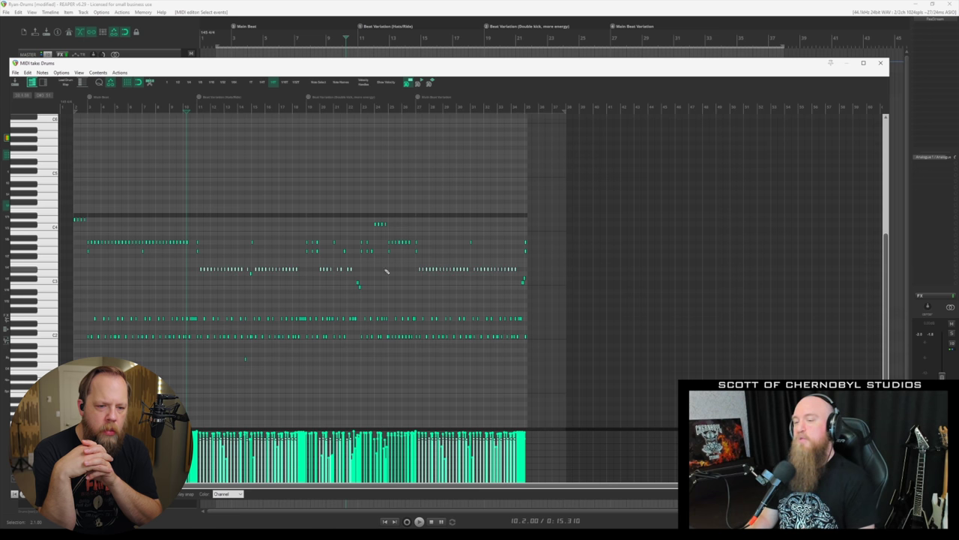
- Highlight the original cymbal row separately in the Halo/Ride and Main Beat Variation sections, and close the MIDI editor
drag(191, 267, 305, 273)
scroll(305, 273, up, 2)
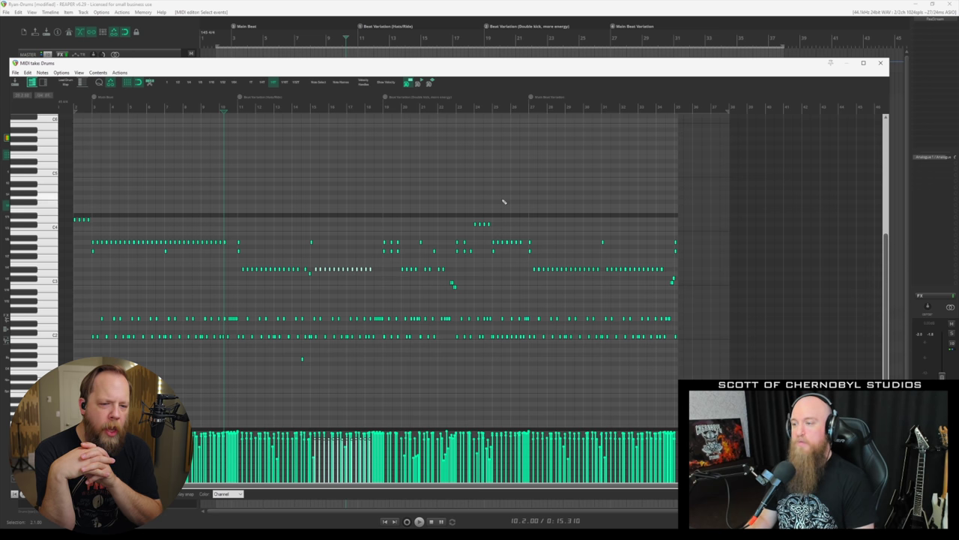
drag(517, 268, 661, 271)
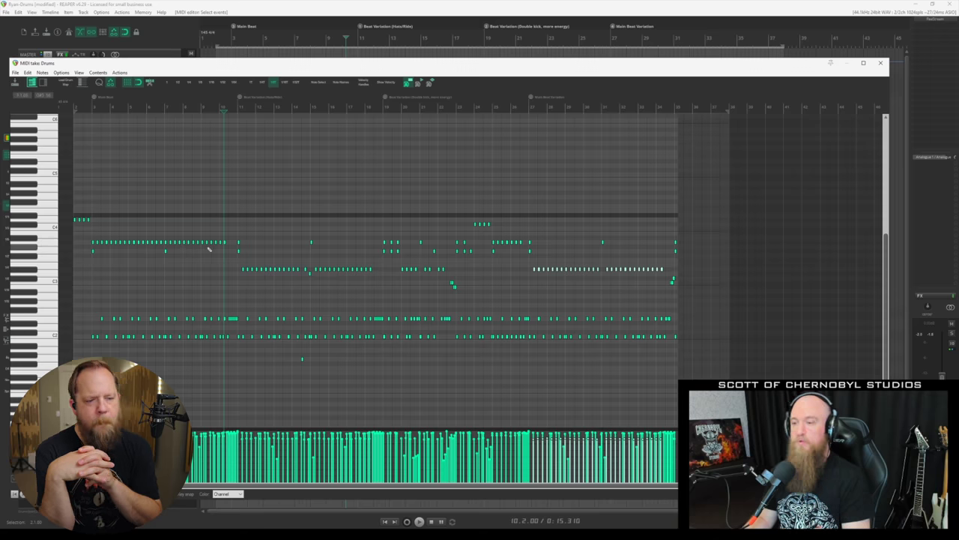
click(880, 62)
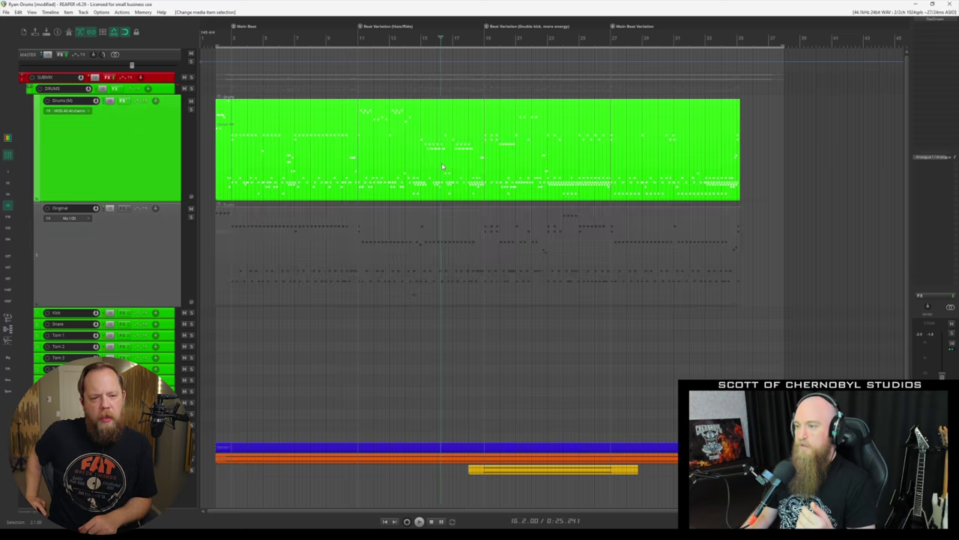
- Open the MIDI item on the Drums (M) track and select the intro hi-hat notes in bar 2
double_click(442, 166)
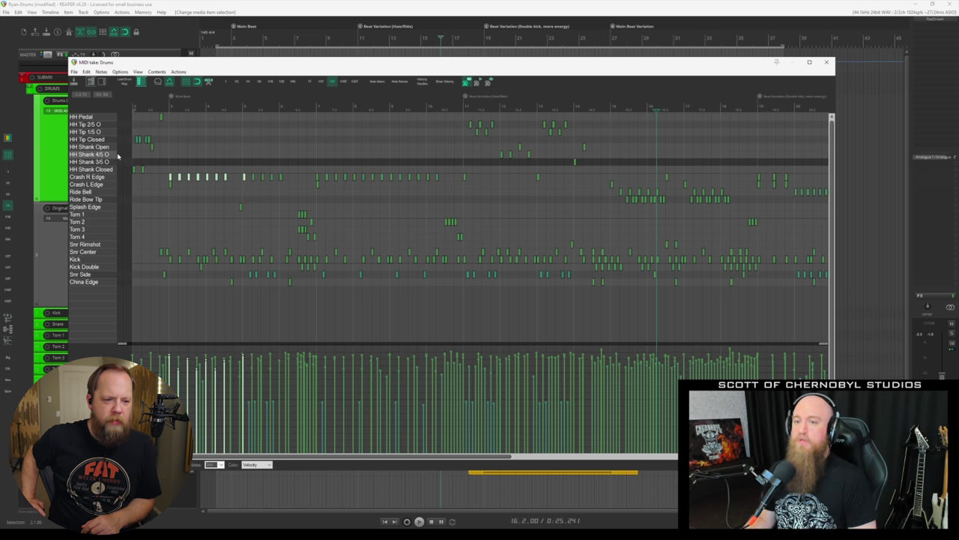
drag(161, 170, 136, 141)
- Show the MIDI editor's track list and play the Drums (M) take from 2.1.00
click(140, 105)
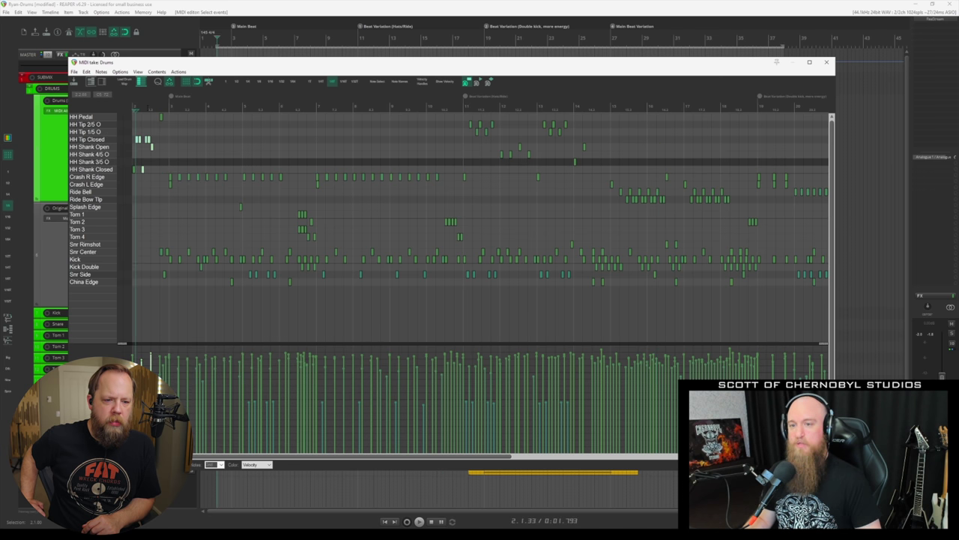
click(133, 104)
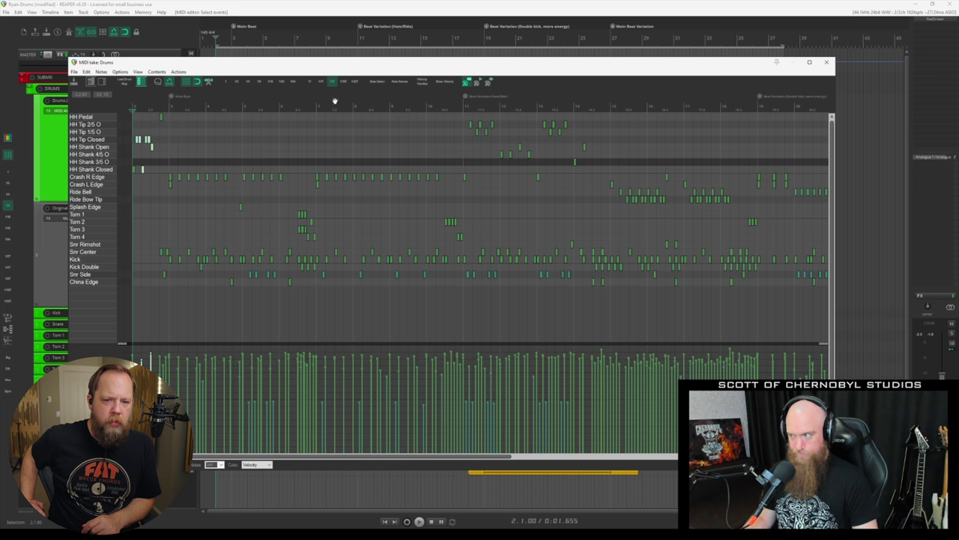
click(109, 82)
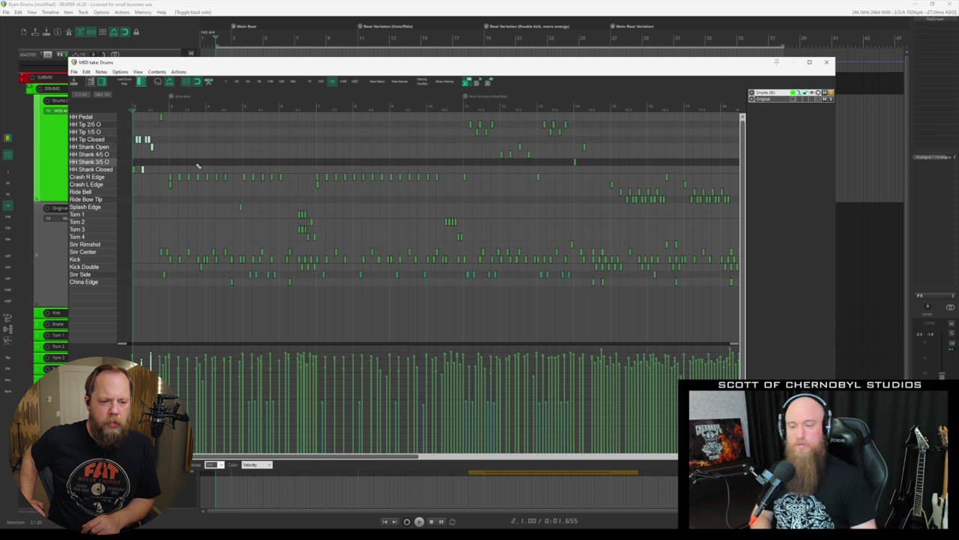
key(space)
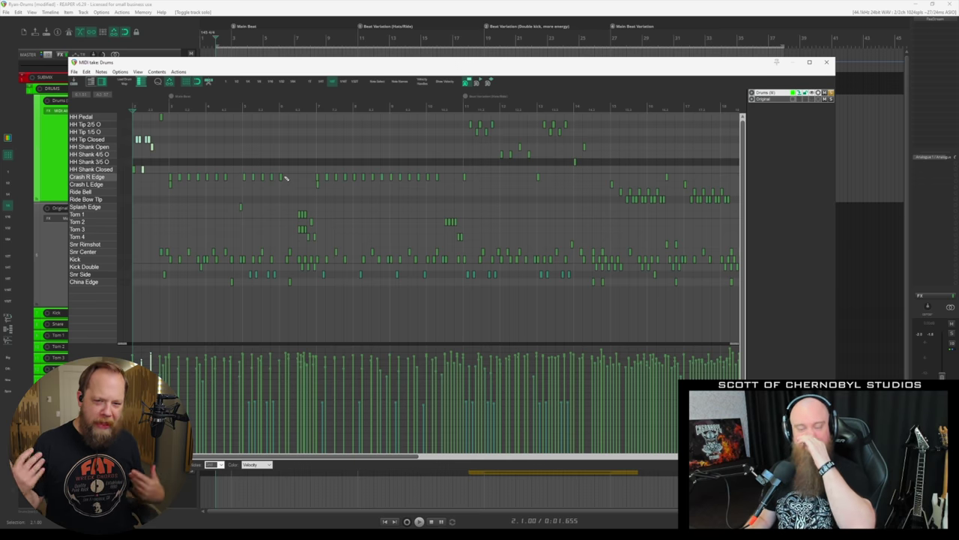
- Place the edit cursor at 3.1.00 and select the Tom 2 and Tom 4 fill notes at the end of the Main Beat
click(218, 107)
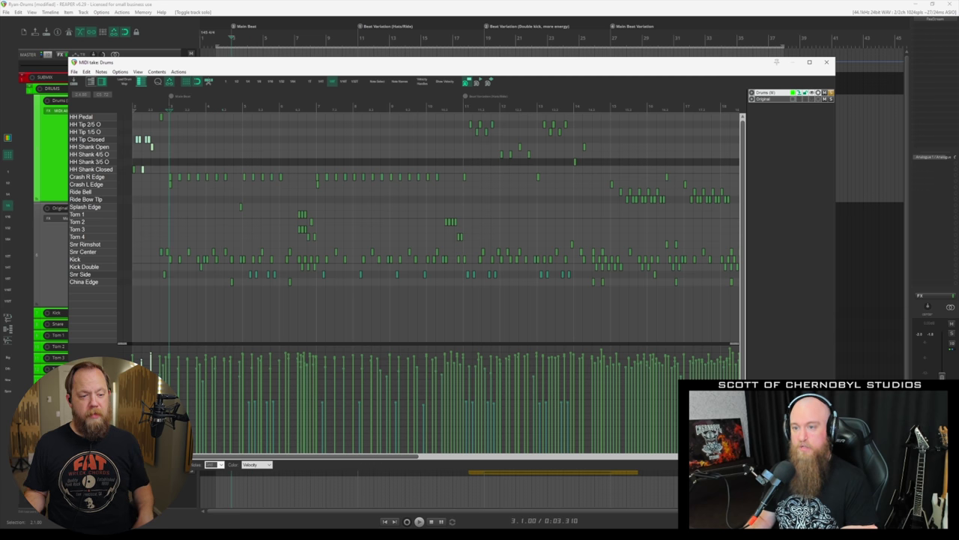
click(169, 107)
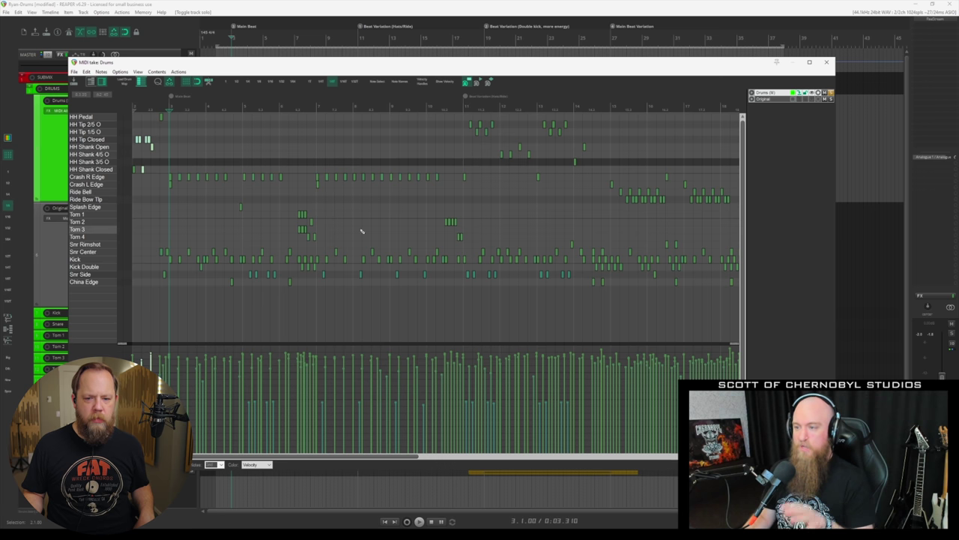
drag(438, 215, 480, 238)
scroll(480, 237, right, 5)
scroll(480, 237, right, 6)
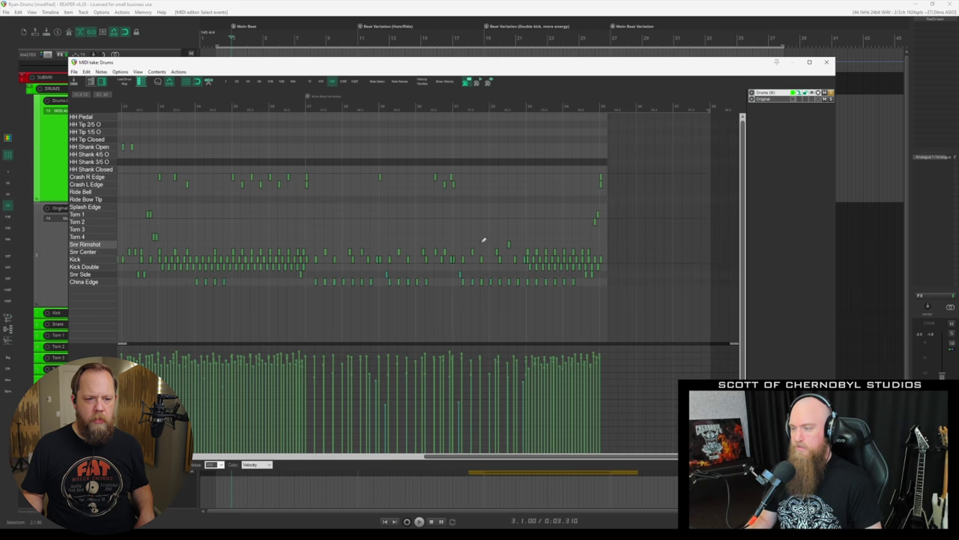
scroll(480, 240, left, 10)
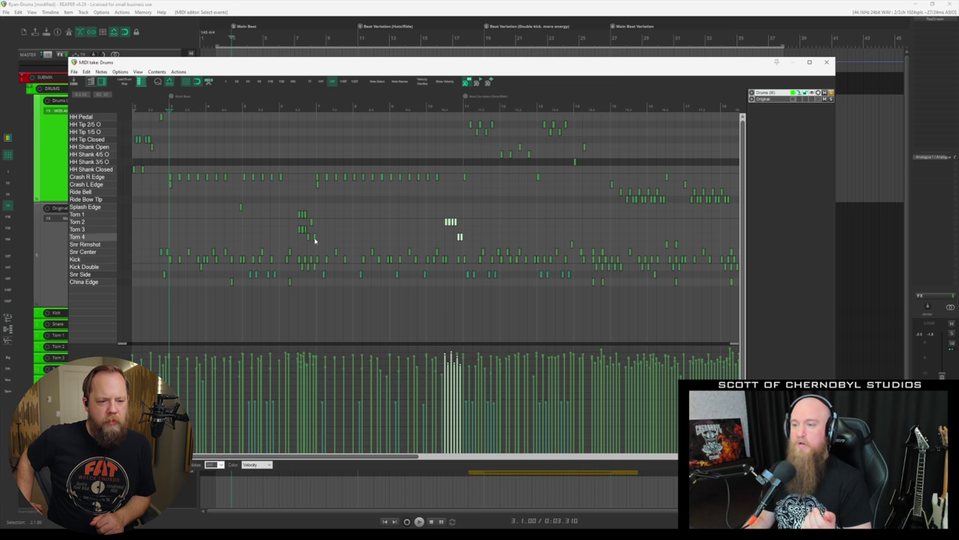
- Play the Main Beat of the Drums (M) take from 3.1.00, stop playback and unsolo the track
key(space)
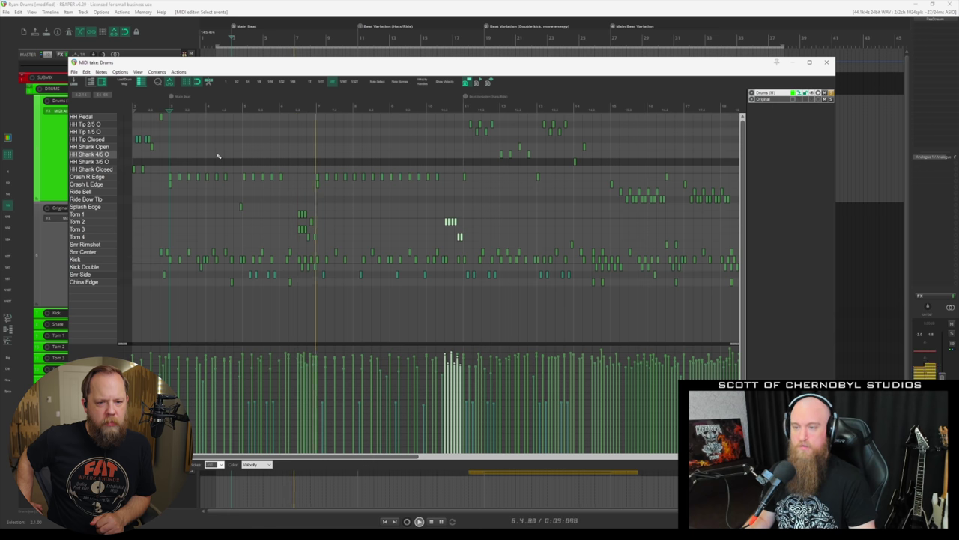
key(space)
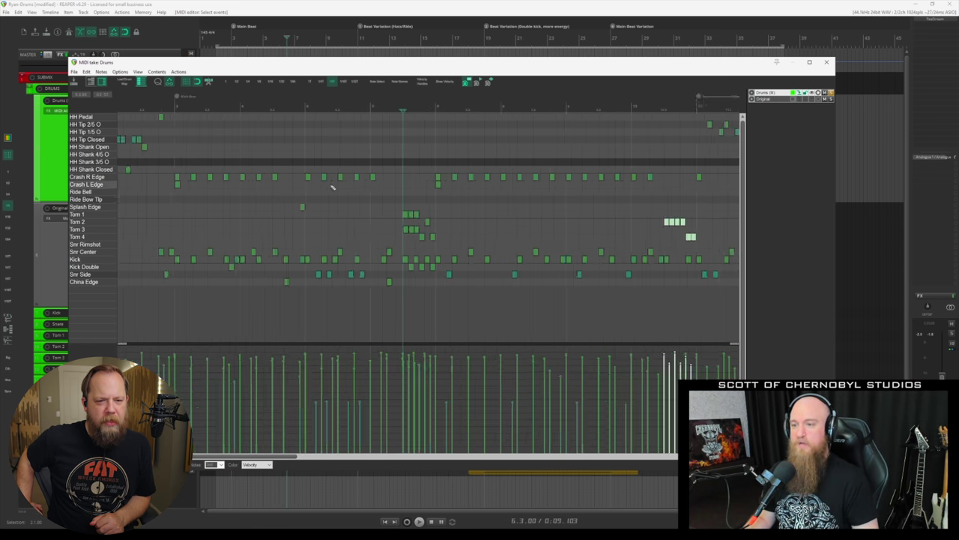
scroll(352, 197, up, 2)
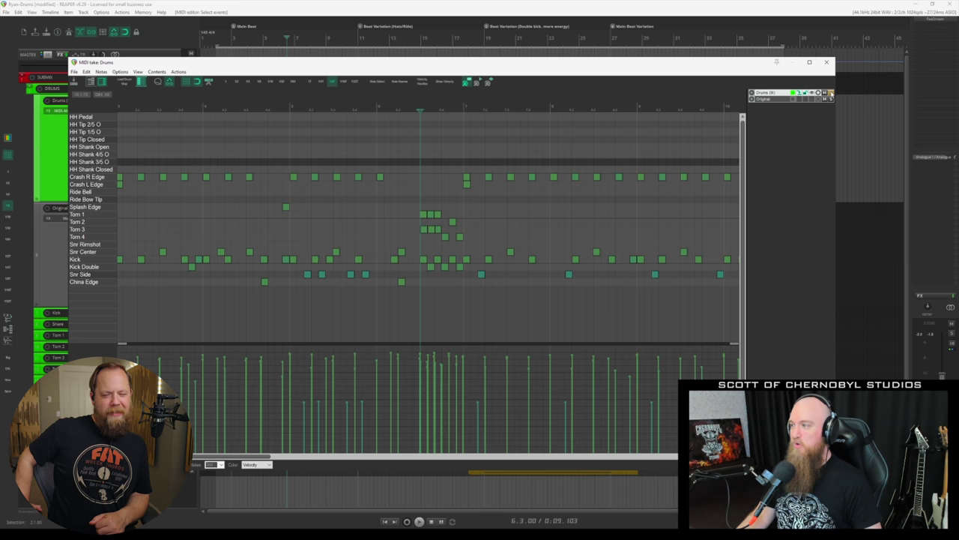
key(F6)
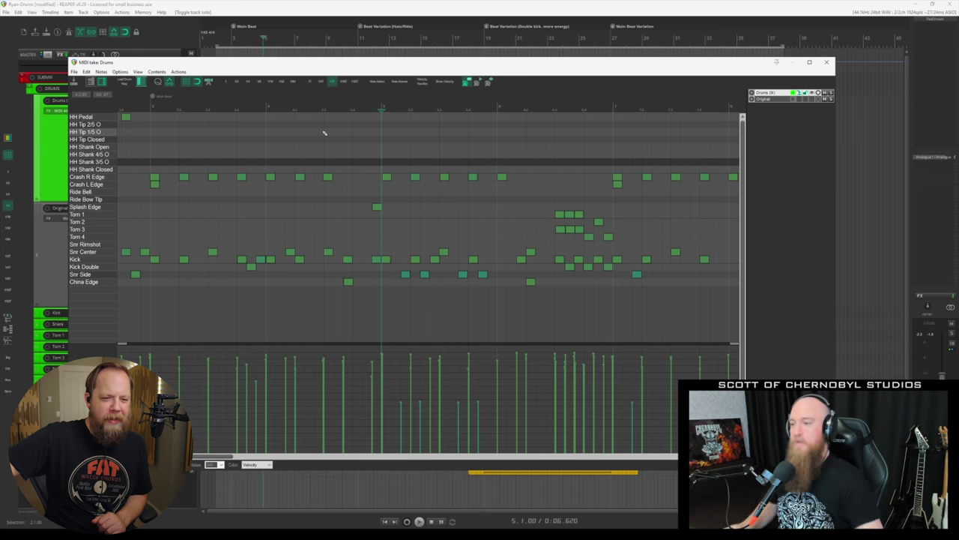
- Select the tom and kick fill notes leading into the Hats/Ride variation and audition the passage from 9.1.00
scroll(417, 230, right, 5)
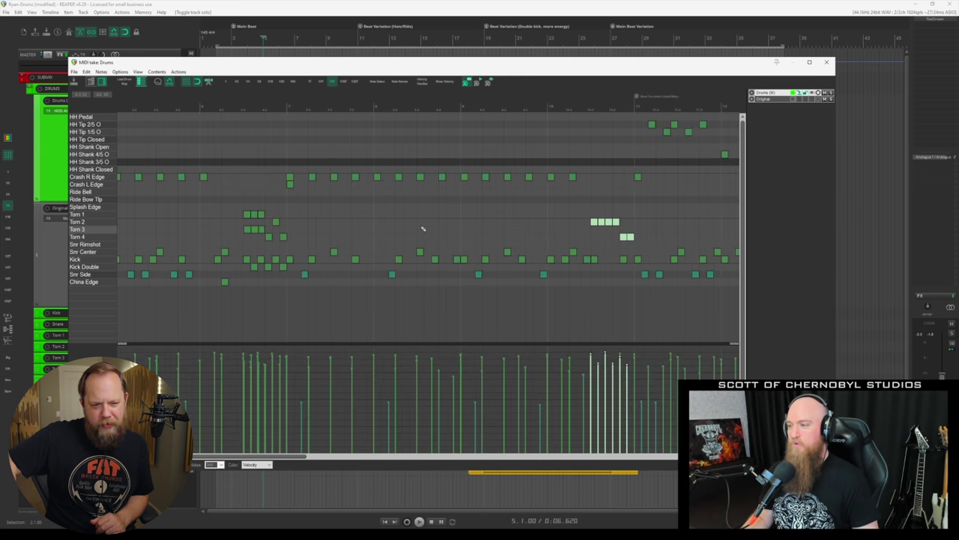
drag(582, 211, 624, 265)
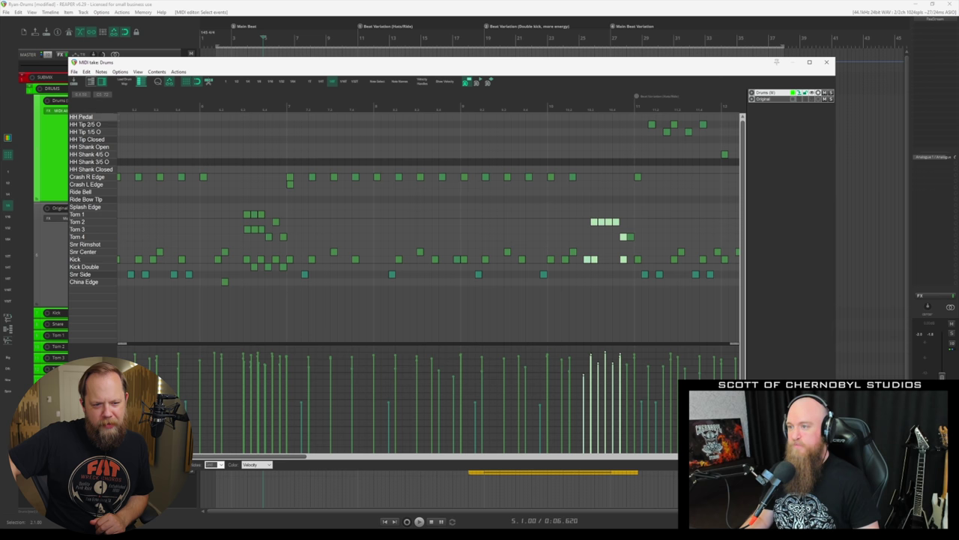
click(460, 107)
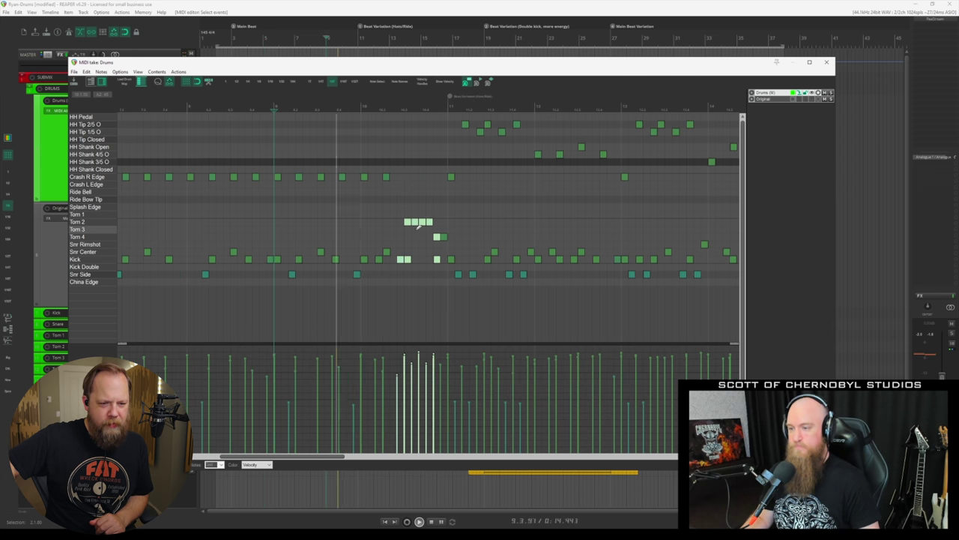
key(space)
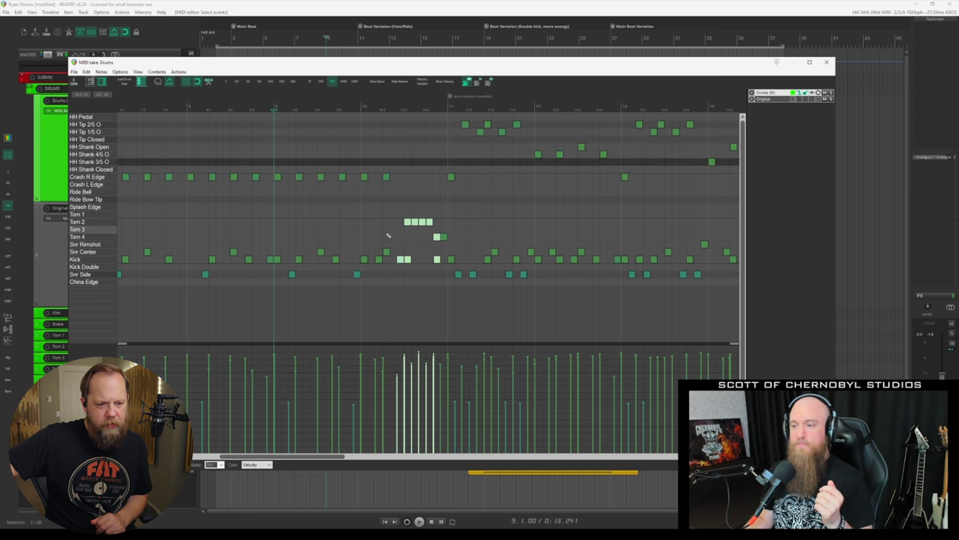
- Mute Drums (M), play the Beat Variation (Hats/Ride) section from bar 11 and leave the edit cursor at 14.1.00
scroll(435, 195, down, 2)
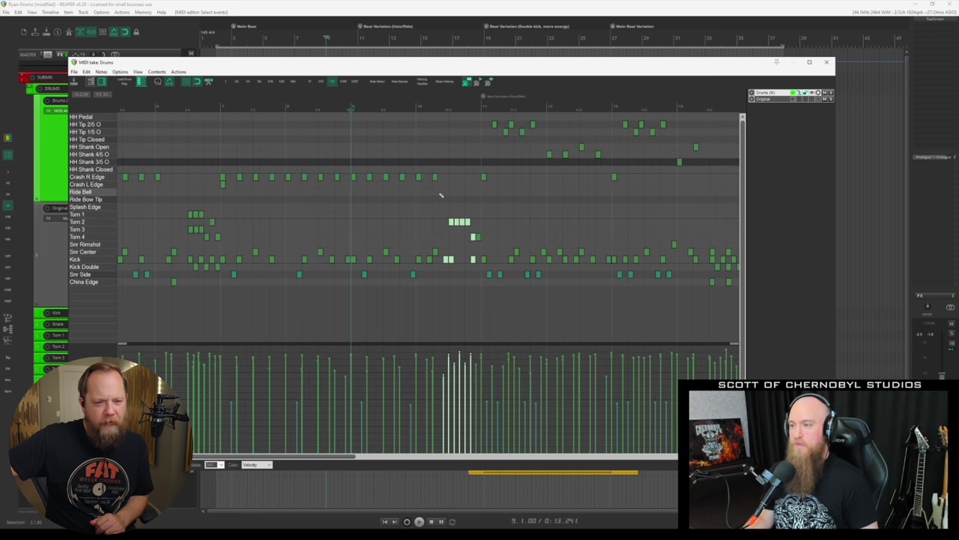
scroll(440, 195, right, 1)
scroll(452, 201, right, 1)
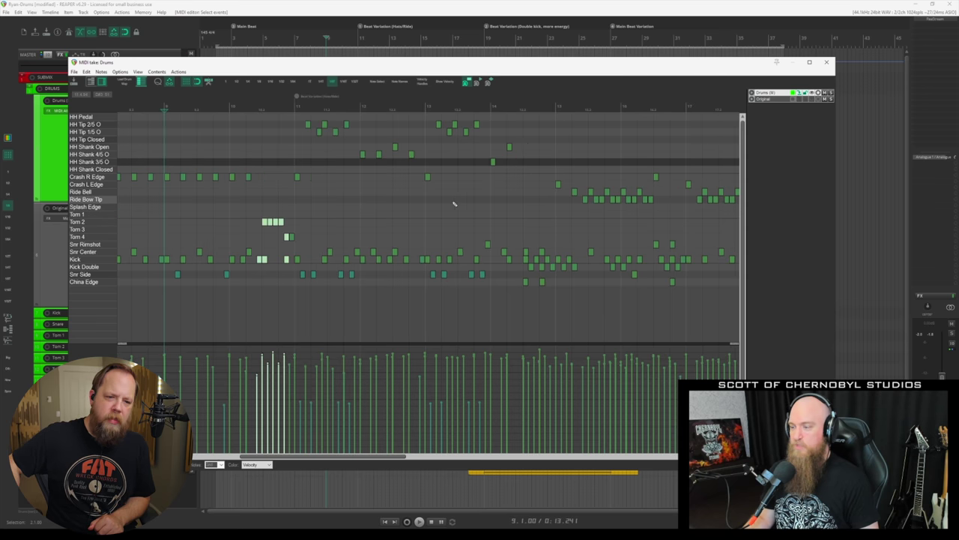
scroll(454, 203, down, 1)
scroll(455, 199, right, 3)
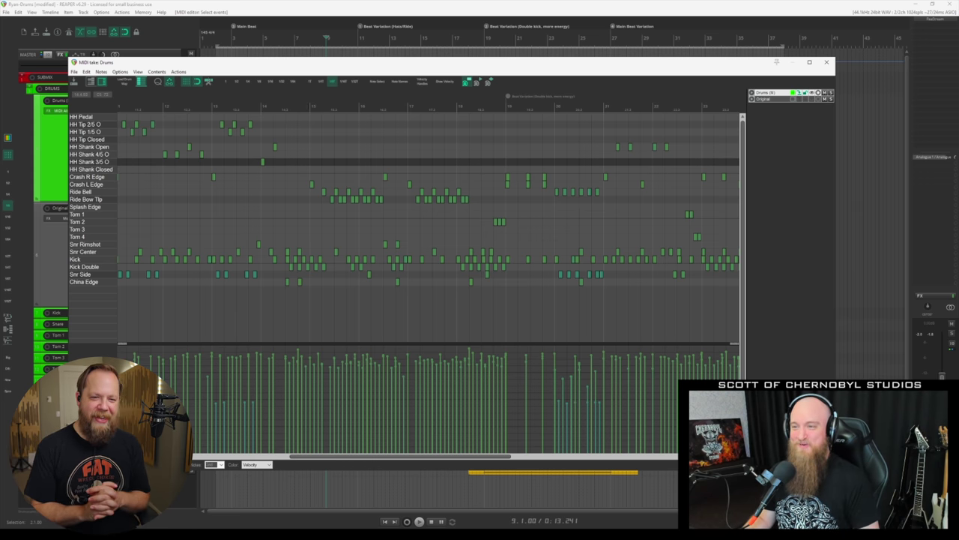
click(825, 92)
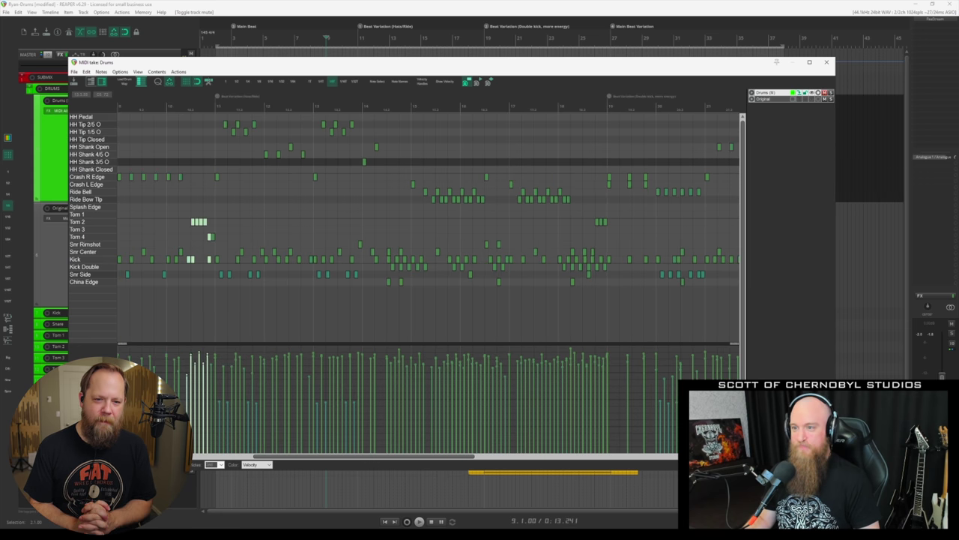
click(215, 107)
key(space)
click(363, 109)
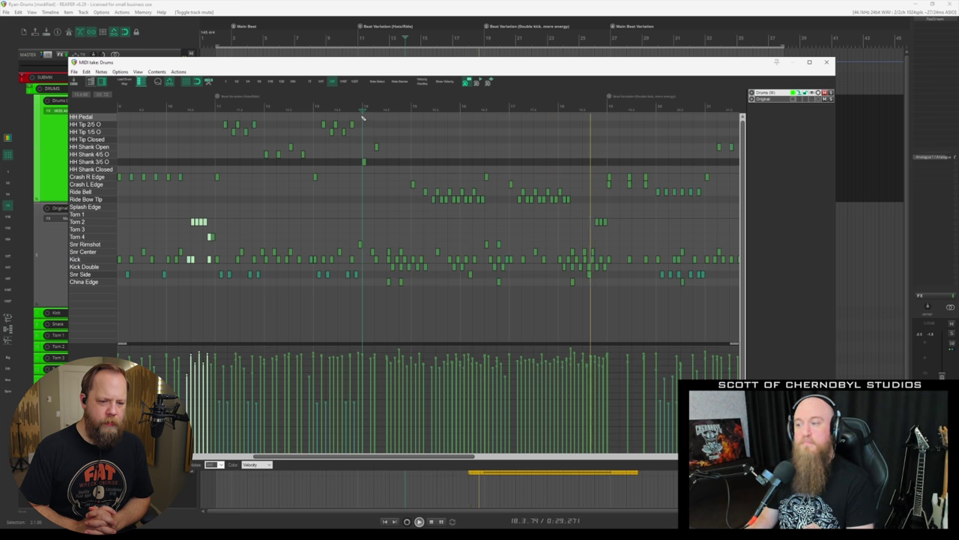
key(space)
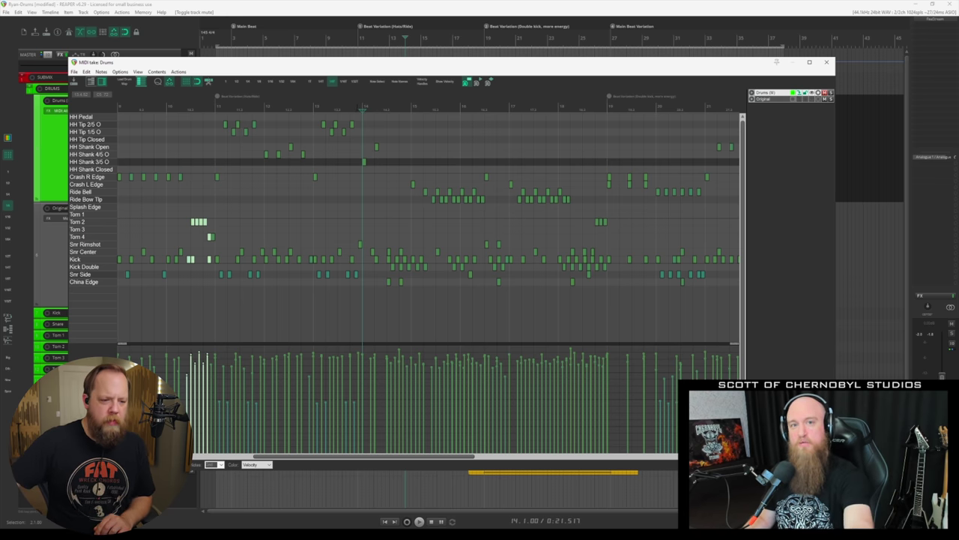
- Unmute Drums (M) and audition the ride part of the variation from 14.1.00
click(825, 95)
key(space)
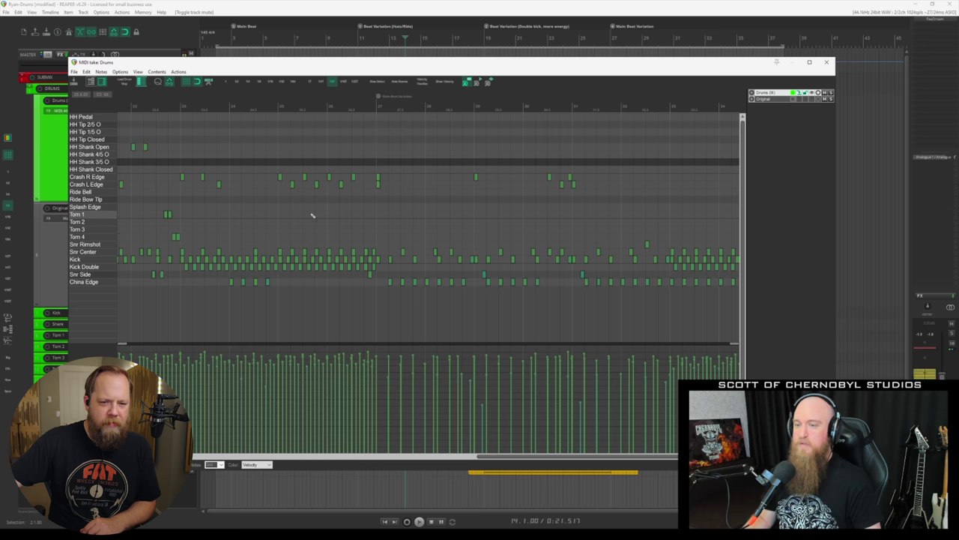
key(space)
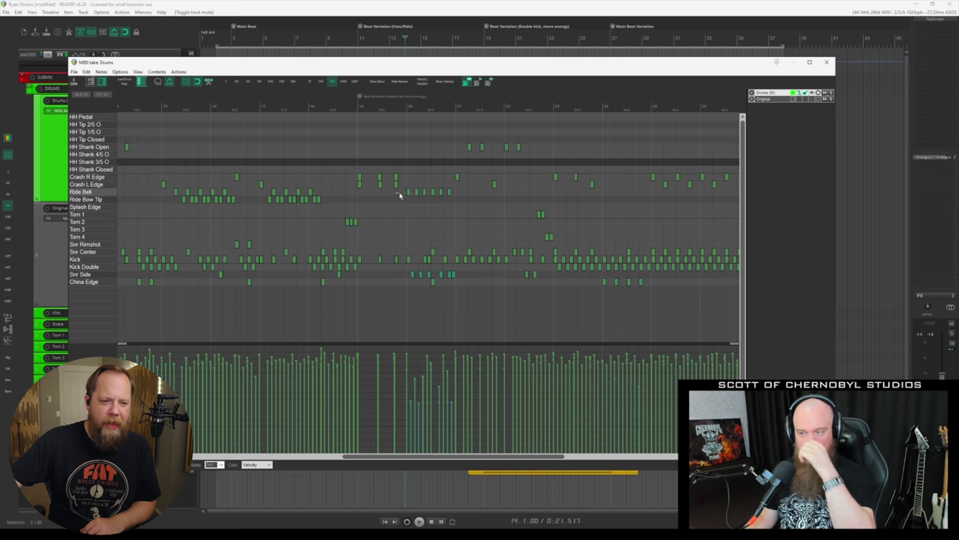
- Highlight the Ride Bell and then the Snr Side notes in the double kick variation, and audition Drums (M) soloed from 19.1.00
drag(461, 196, 460, 194)
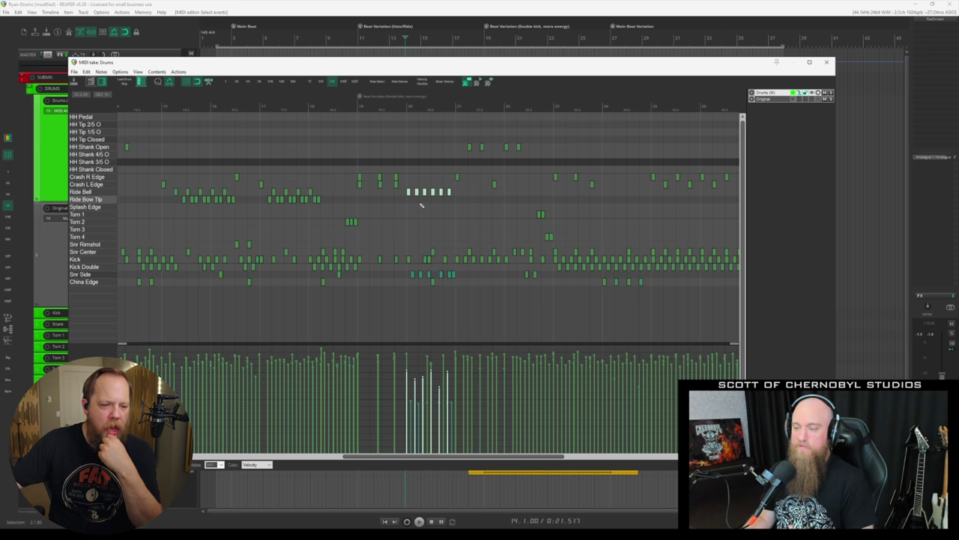
drag(401, 282, 466, 270)
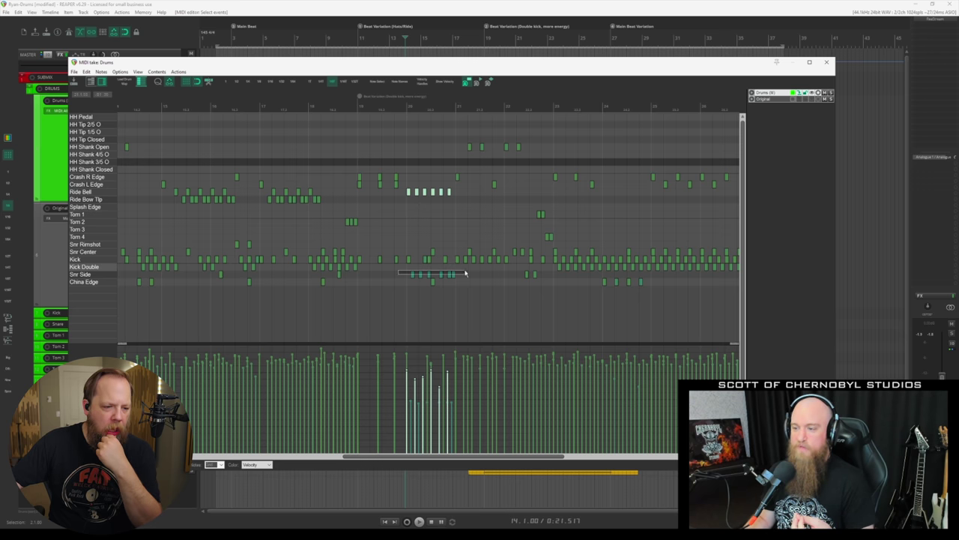
click(831, 92)
key(space)
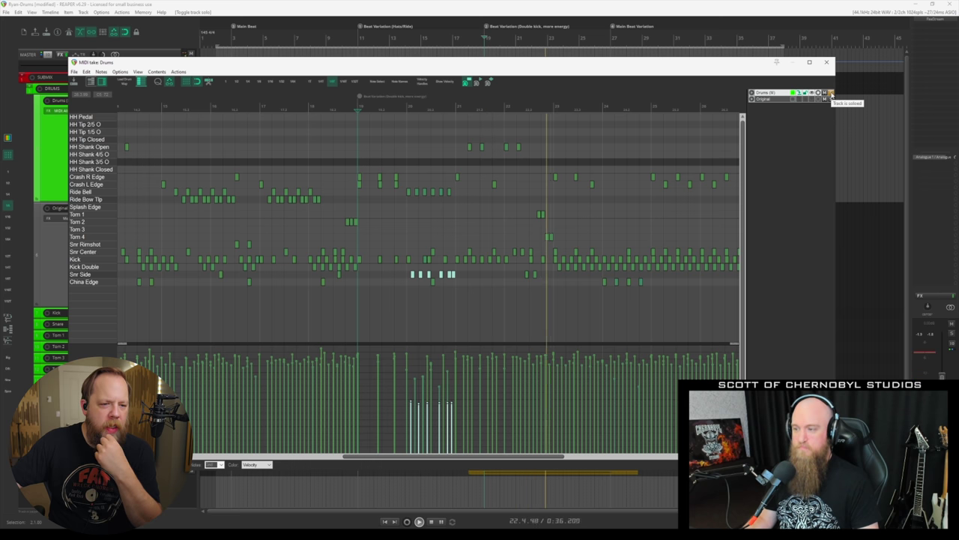
click(829, 96)
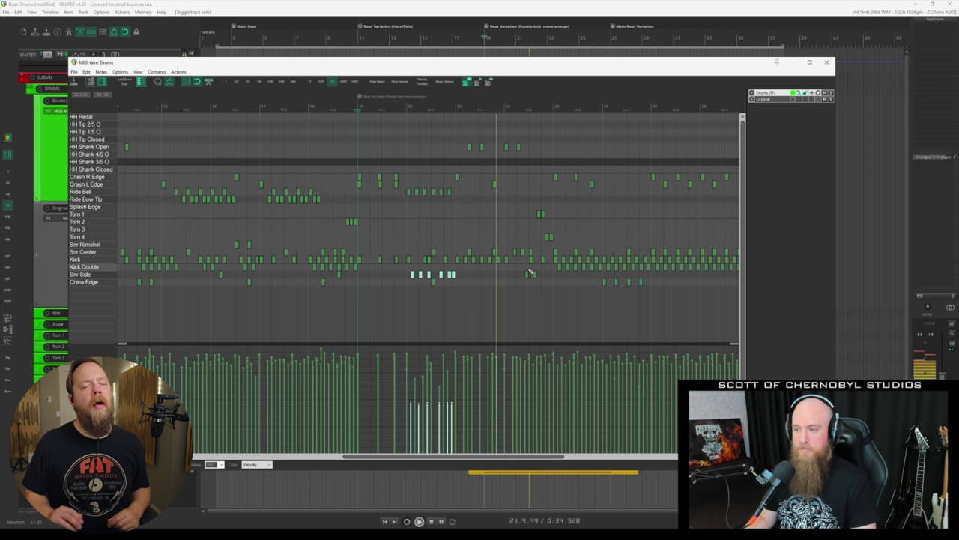
key(space)
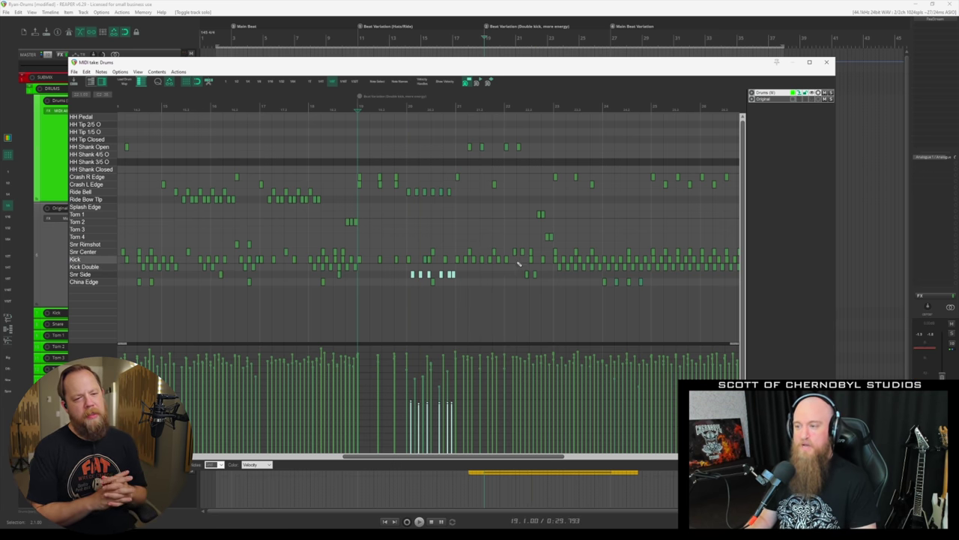
- Select the row of steady Kick notes in bar 21, then the continuous Kick and Kick Double run from bar 23 to 27
drag(459, 261, 456, 262)
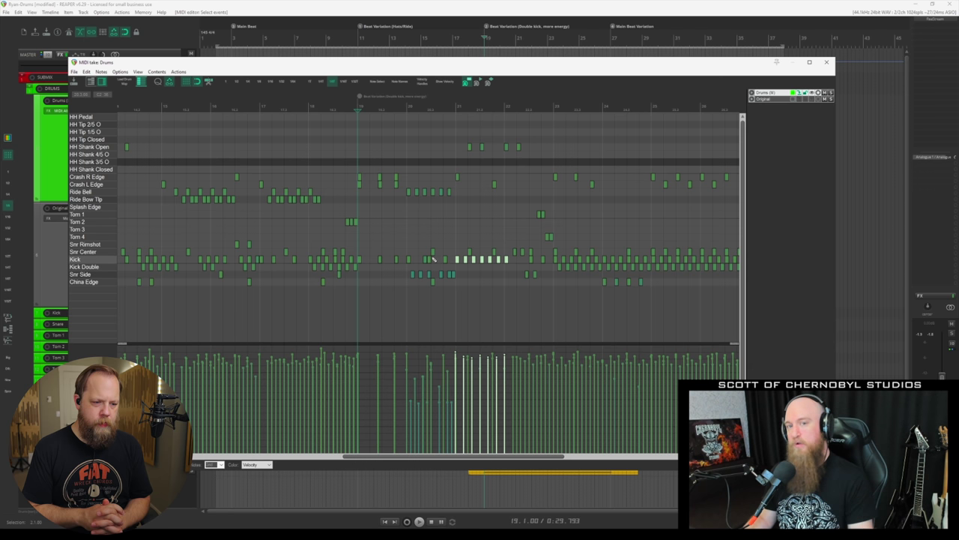
scroll(486, 284, right, 5)
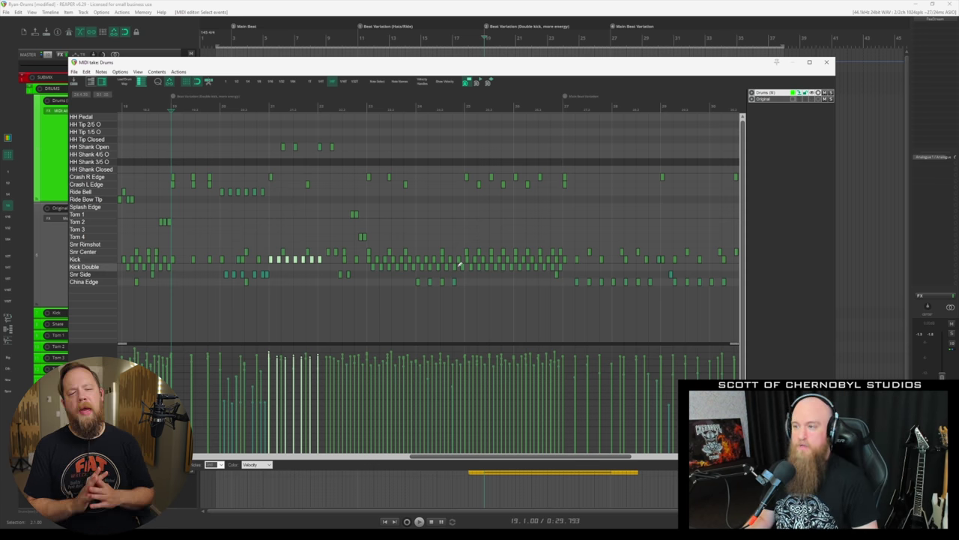
scroll(461, 264, right, 3)
drag(268, 257, 467, 272)
- Select the Snr Rimshot note in the closing Main Beat Variation
scroll(536, 314, left, 5)
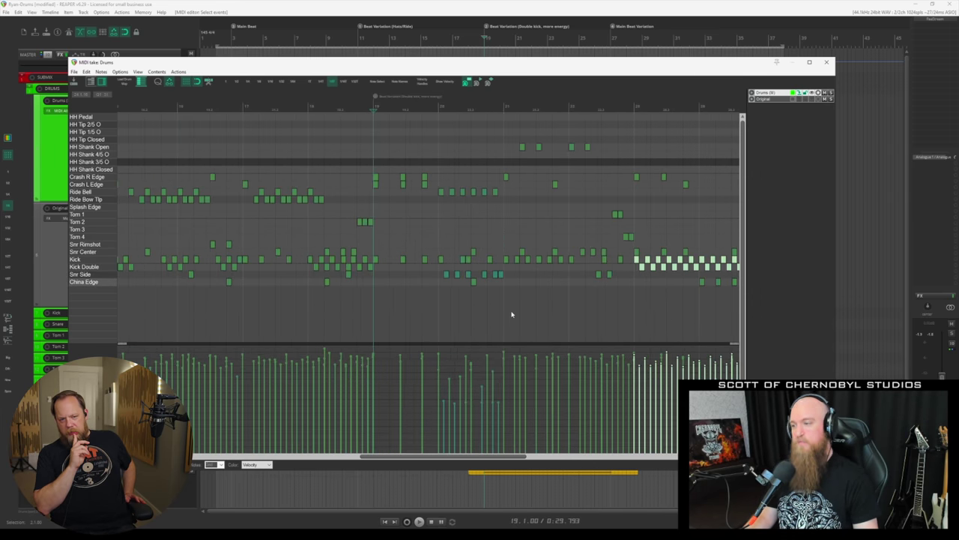
drag(495, 456, 666, 446)
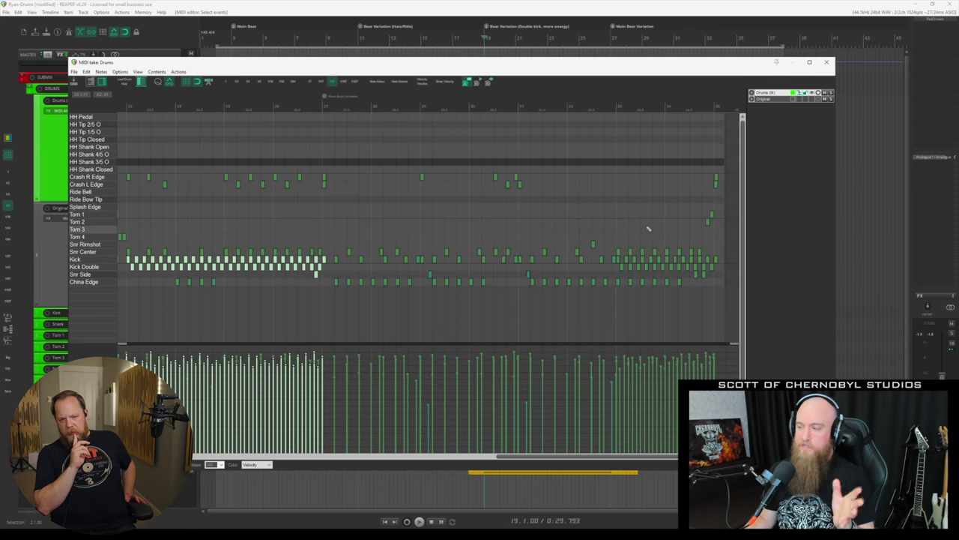
drag(128, 275, 717, 243)
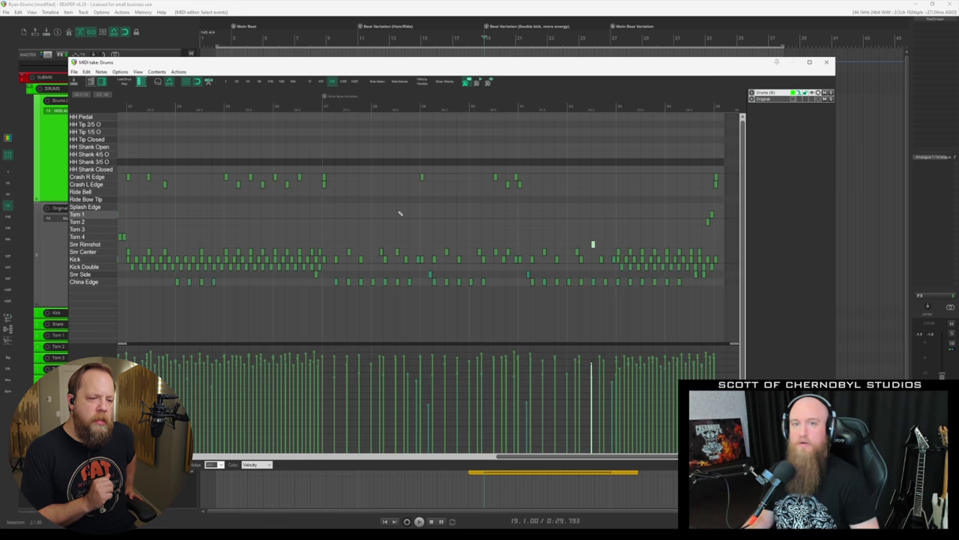
- Solo the Drums (M) track and play its intro and Main Beat from 2.1.00
scroll(359, 213, down, 8)
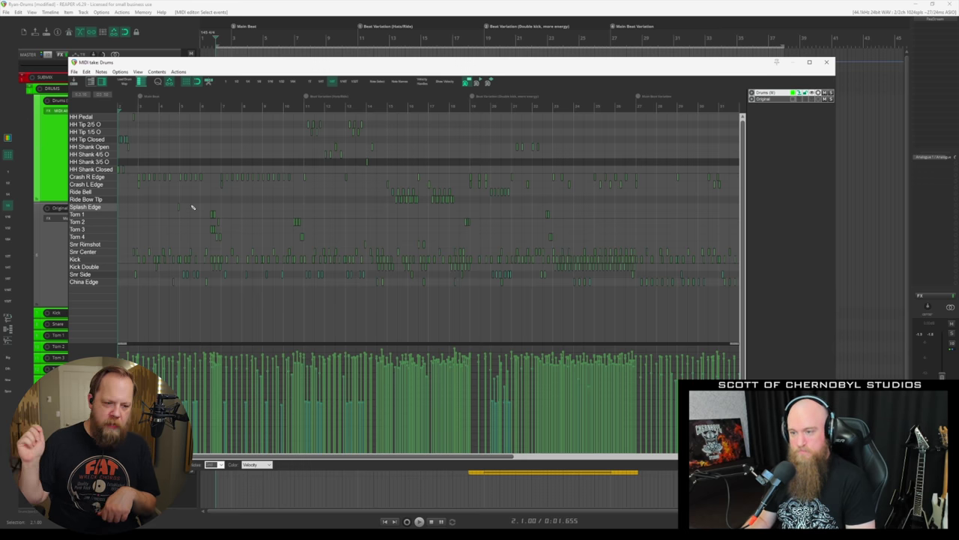
scroll(192, 207, up, 3)
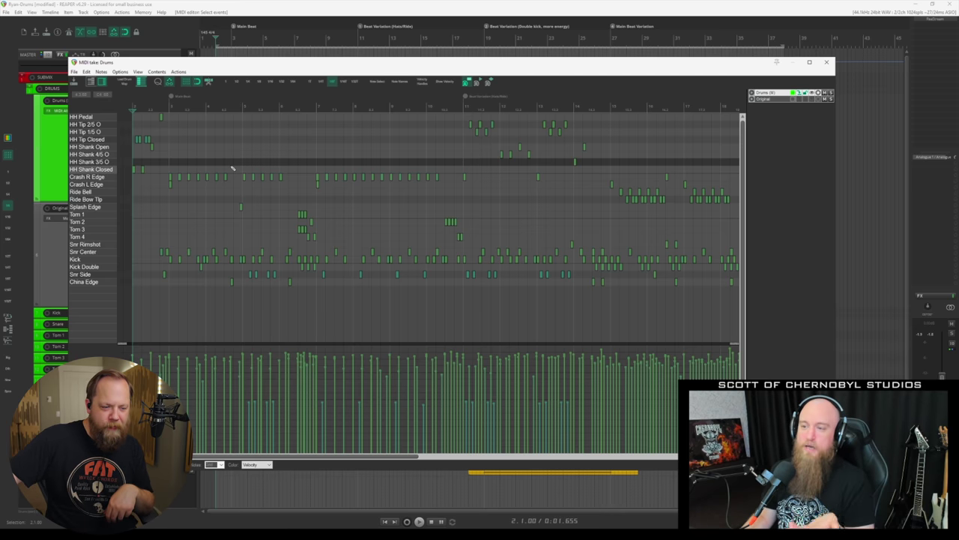
drag(165, 168, 391, 169)
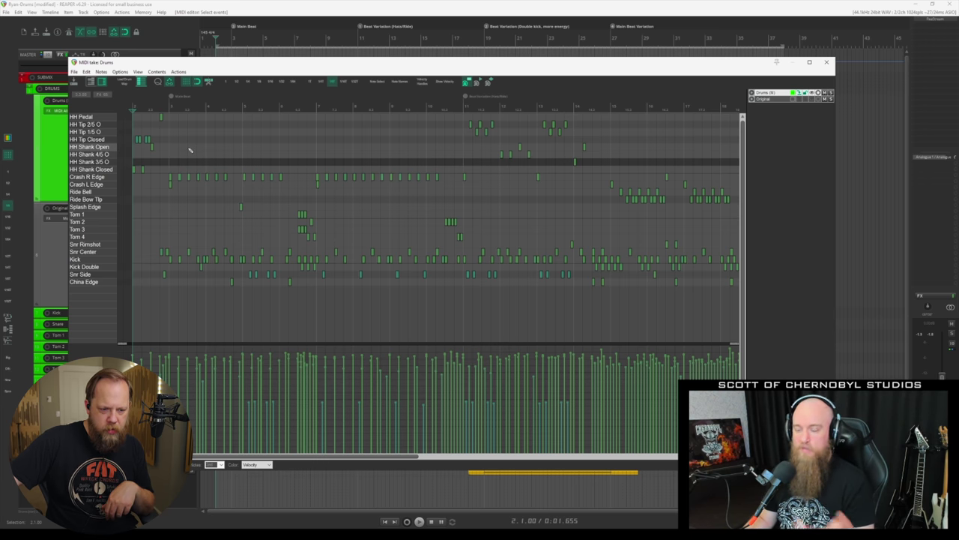
click(831, 92)
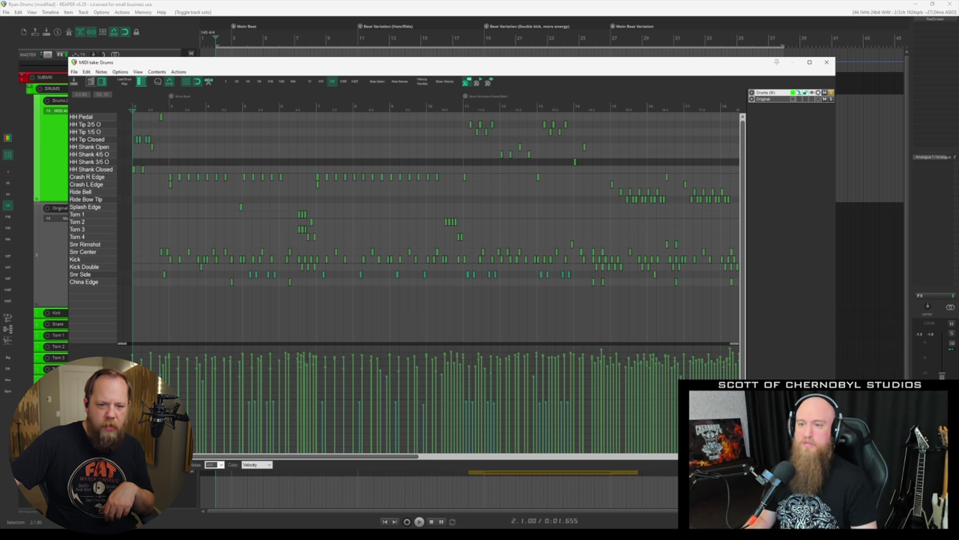
key(space)
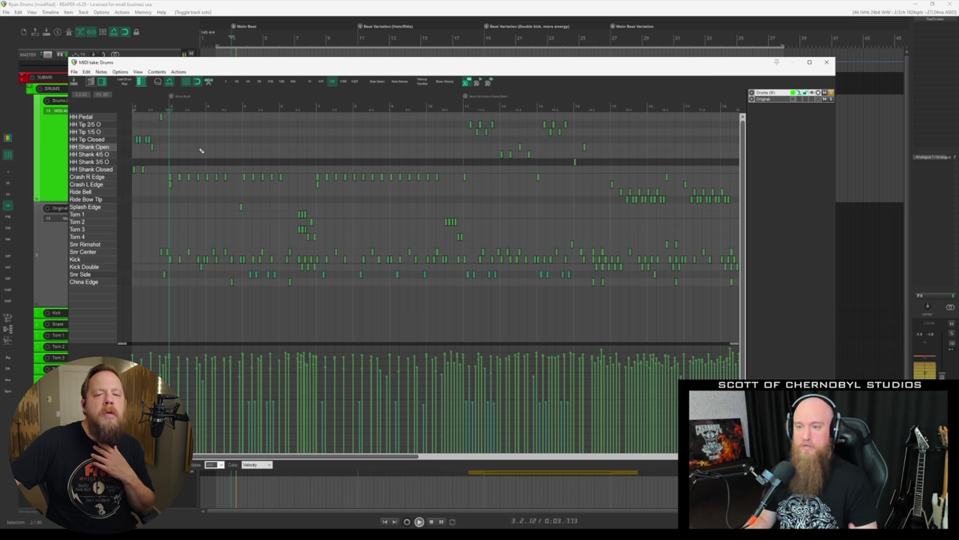
- Audition the soloed Drums (M) take from the start of Beat Variation (Hats/Ride) at 11.1.00
key(space)
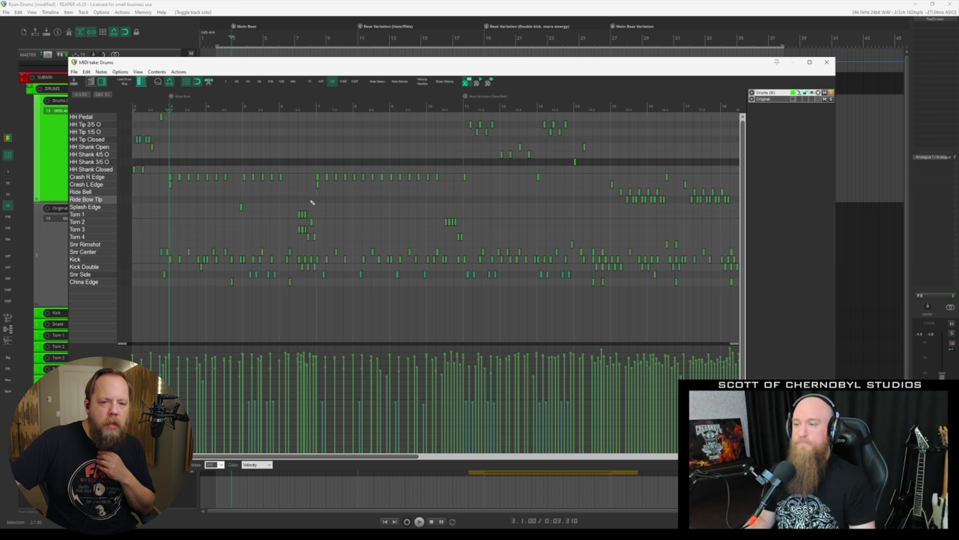
scroll(347, 205, right, 3)
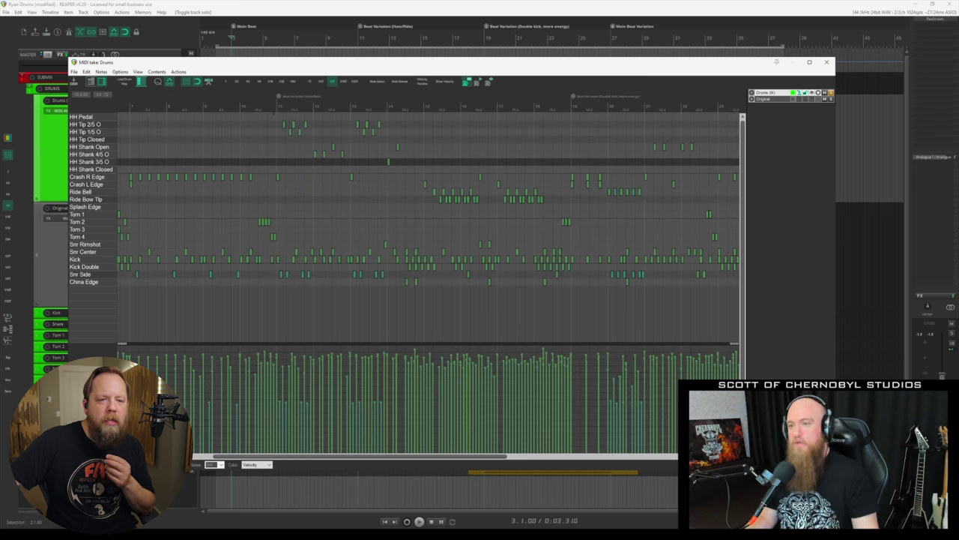
click(277, 106)
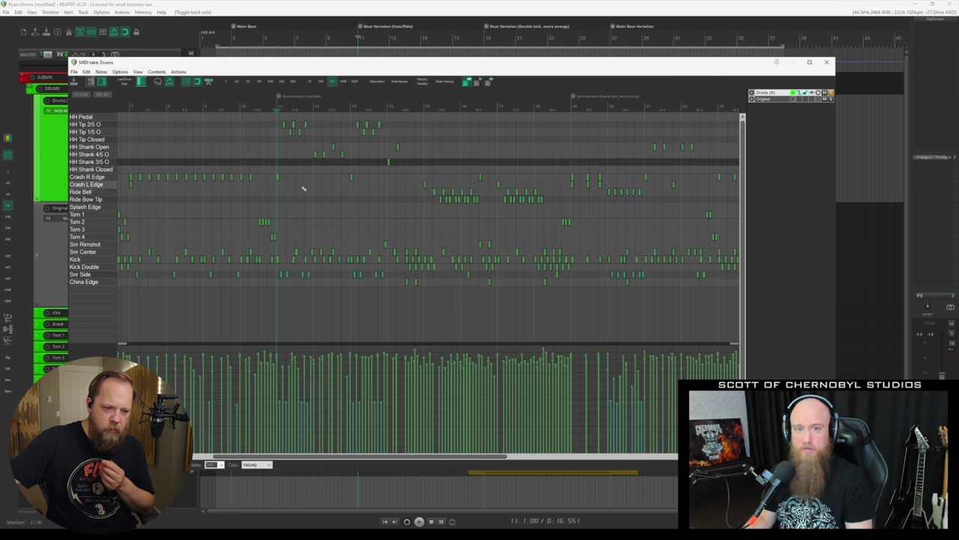
scroll(302, 143, up, 2)
scroll(444, 213, right, 3)
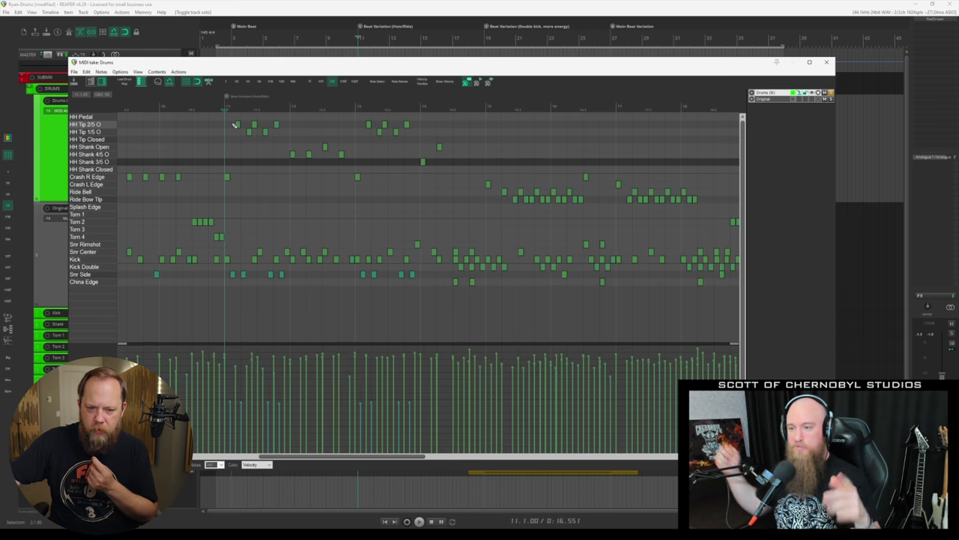
key(space)
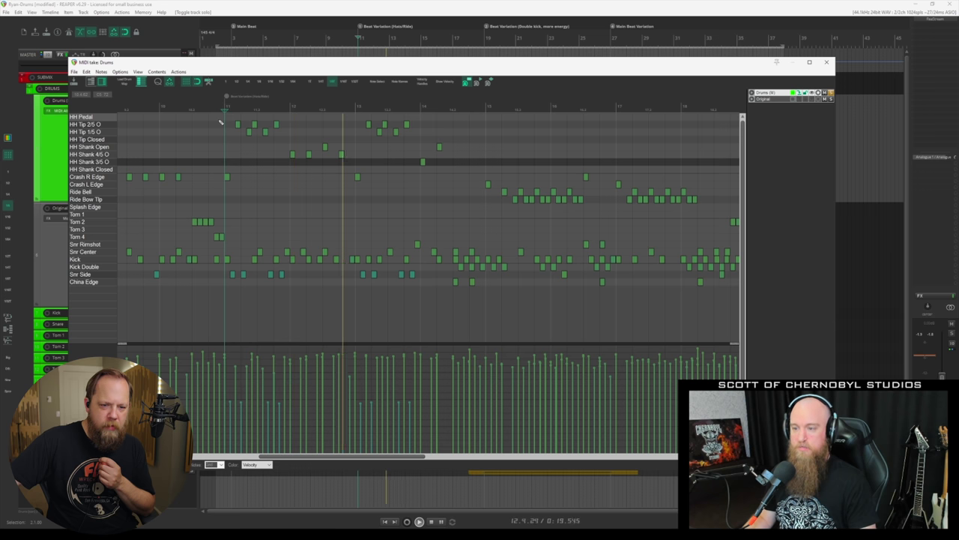
key(space)
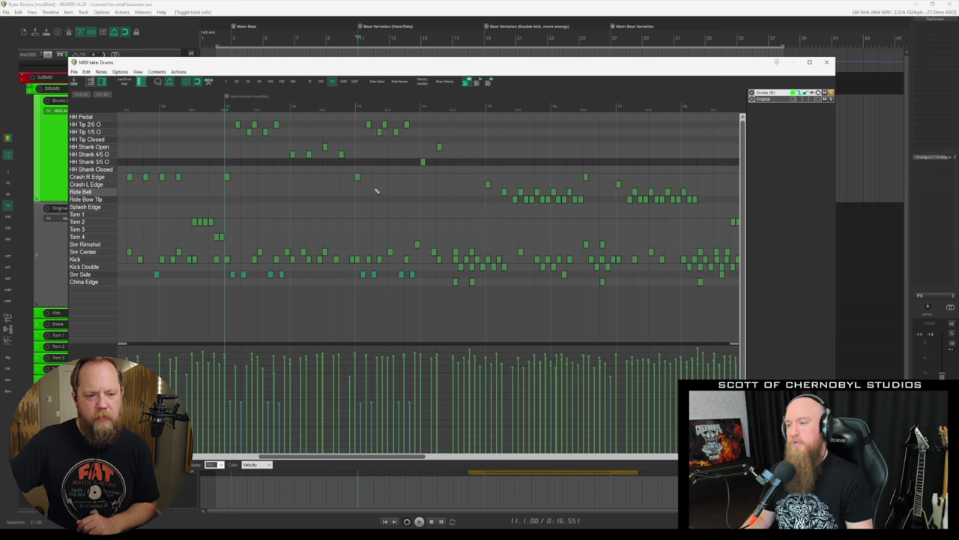
- Play the ride bell and bow passage of Drums (M) from 15.1.00, with the track still soloed
scroll(429, 203, down, 4)
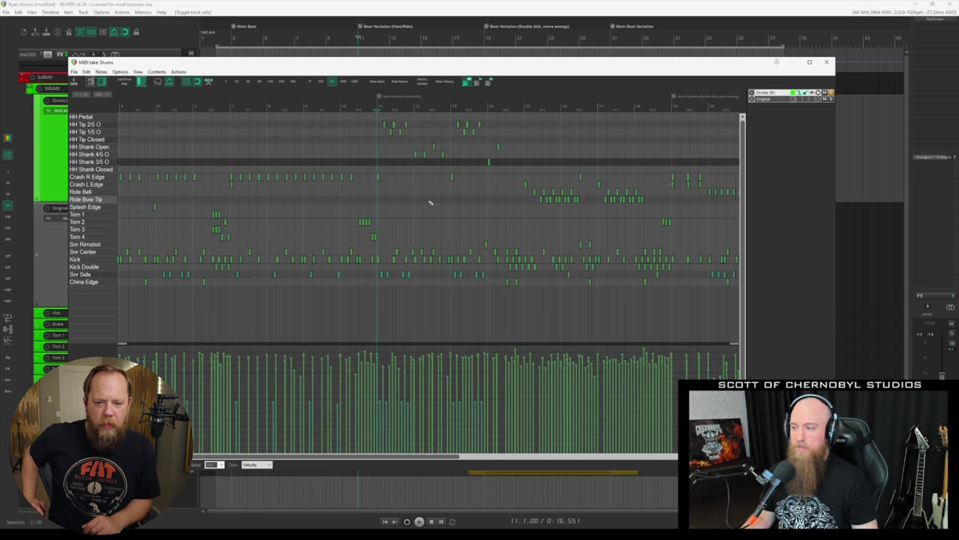
scroll(431, 201, up, 3)
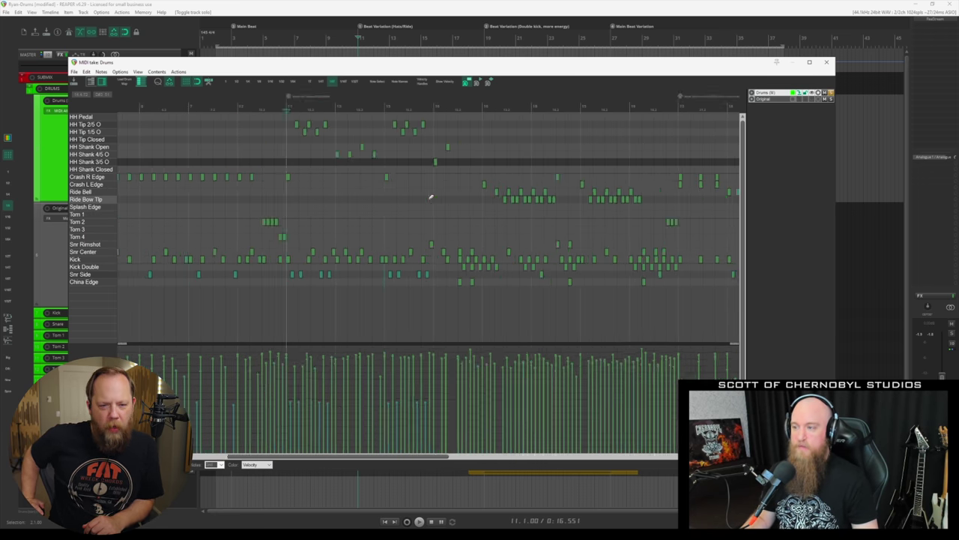
scroll(430, 197, right, 3)
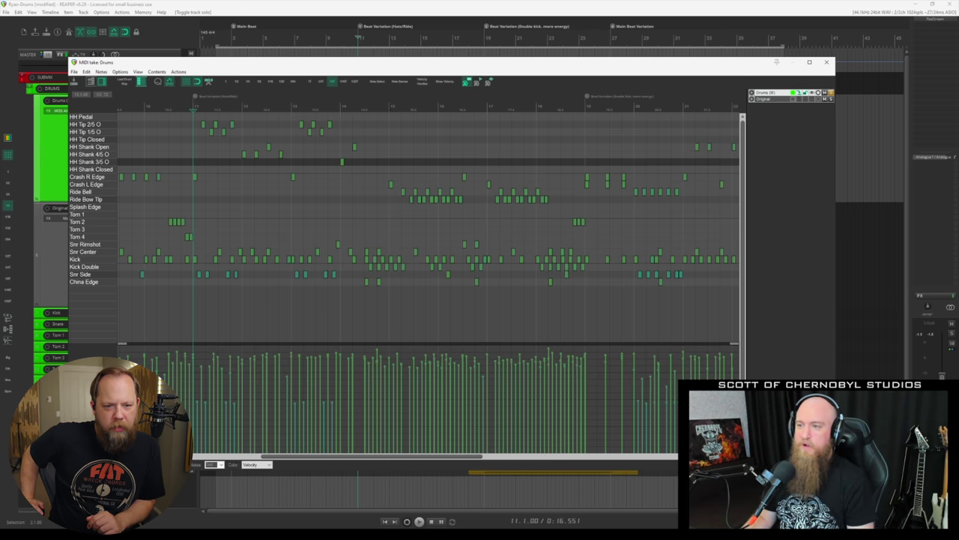
scroll(420, 187, up, 2)
click(425, 186)
scroll(425, 188, right, 2)
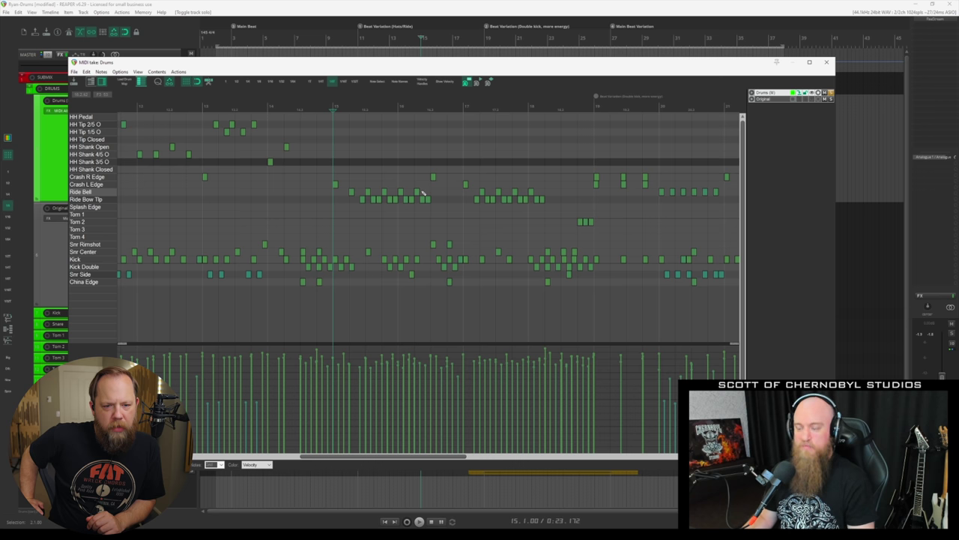
scroll(424, 193, up, 1)
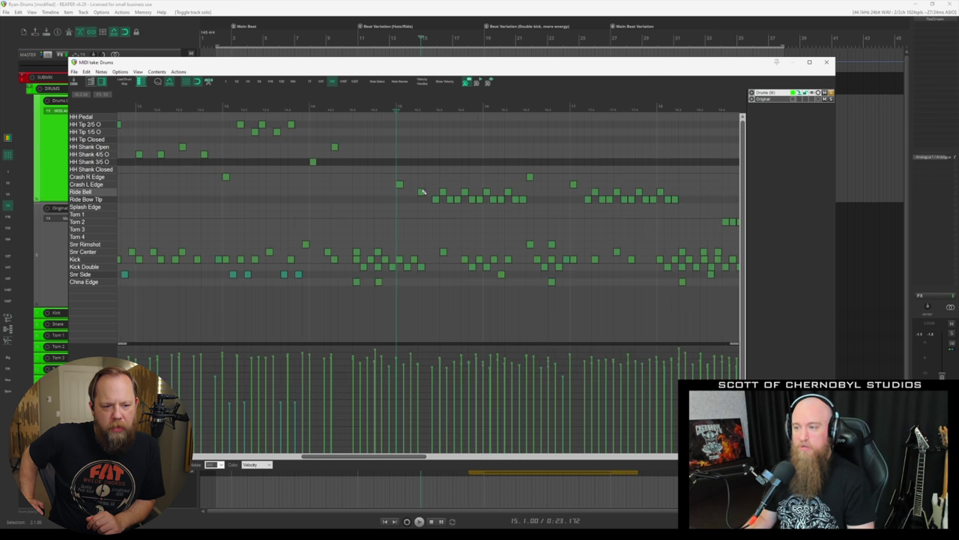
scroll(422, 191, down, 1)
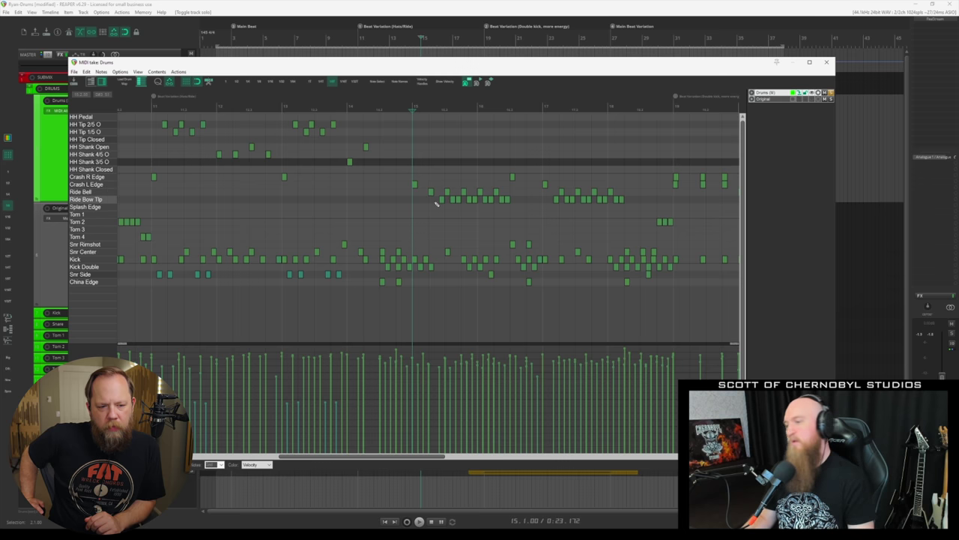
click(441, 200)
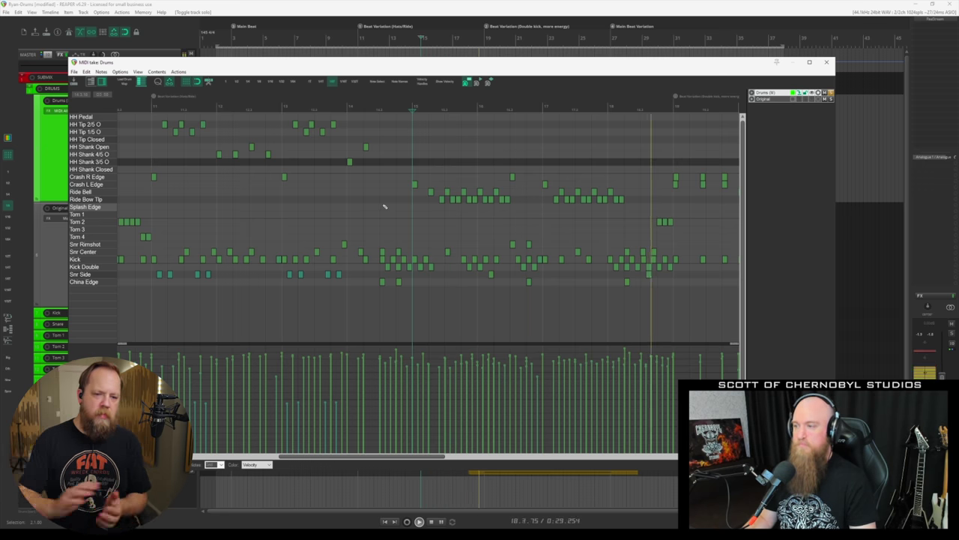
key(space)
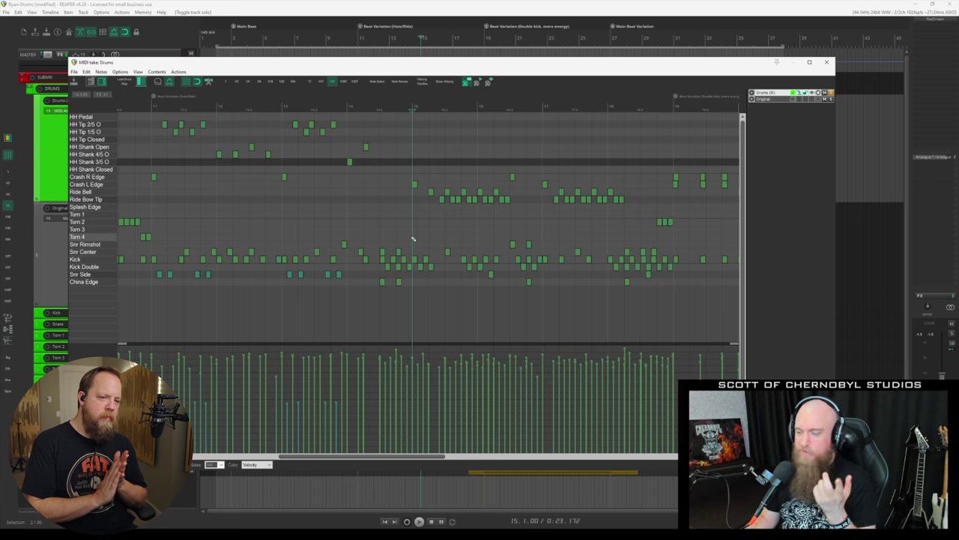
- Select the two Snr Rimshot notes in bar 16 and audition them soloed from 15.1.00
scroll(417, 236, left, 2)
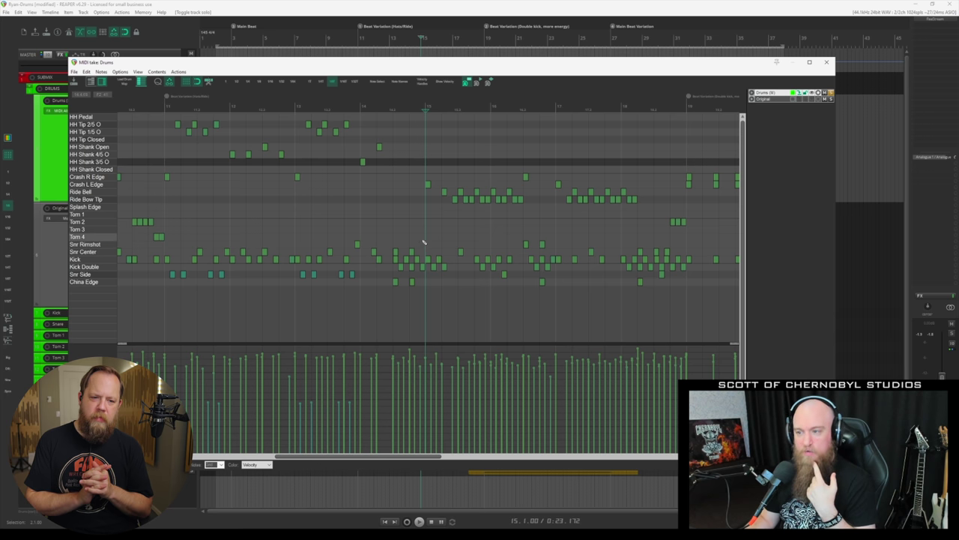
drag(153, 248, 560, 249)
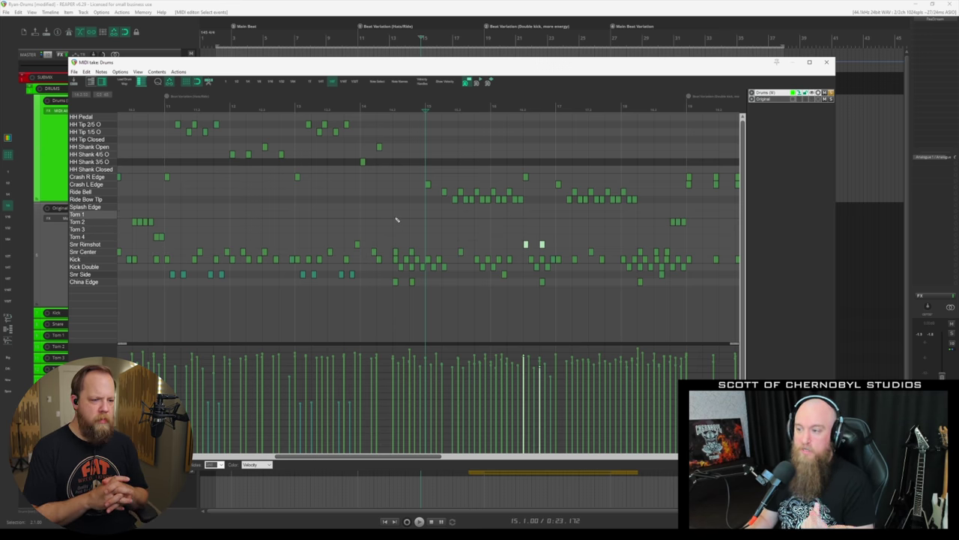
key(space)
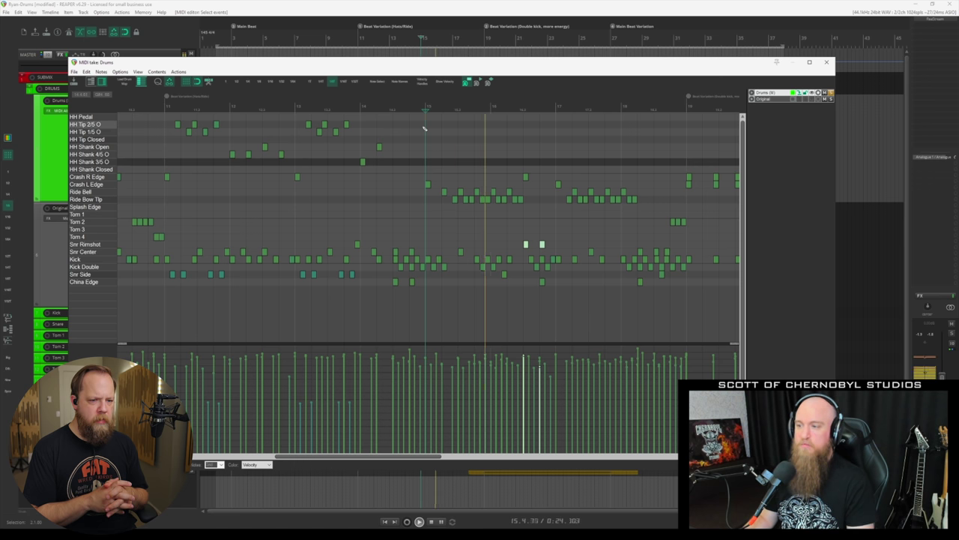
key(space)
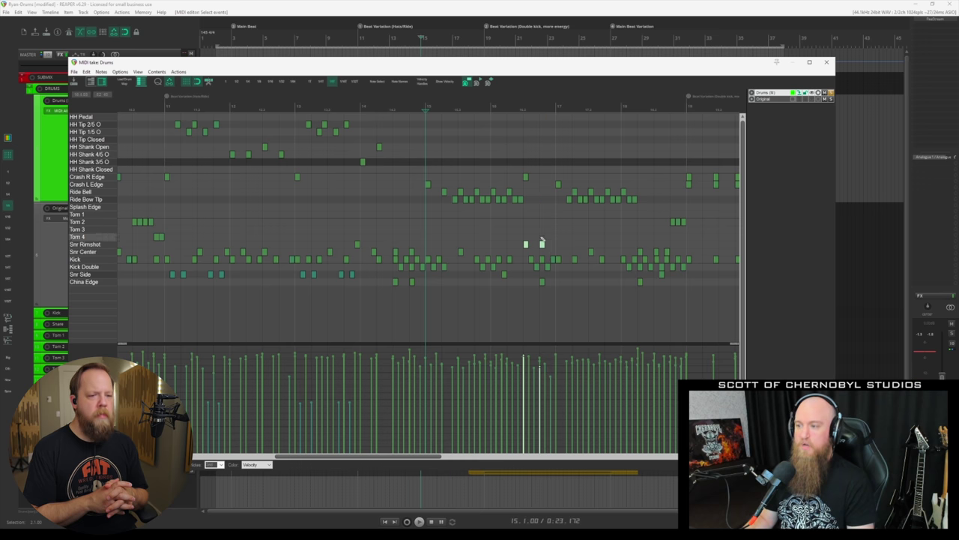
- Unsolo the Drums (M) track and play the same passage from 15.1.00 in the full mix
key(s)
key(space)
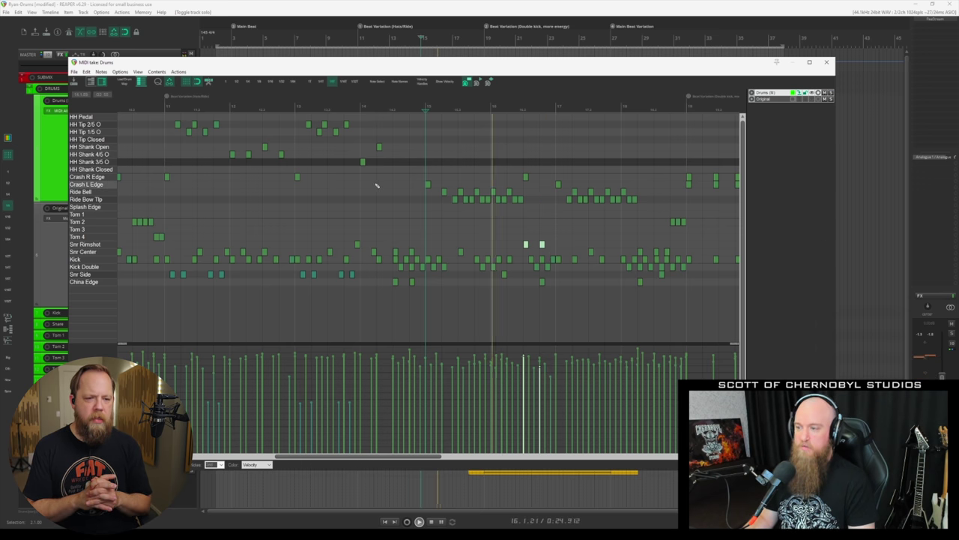
key(space)
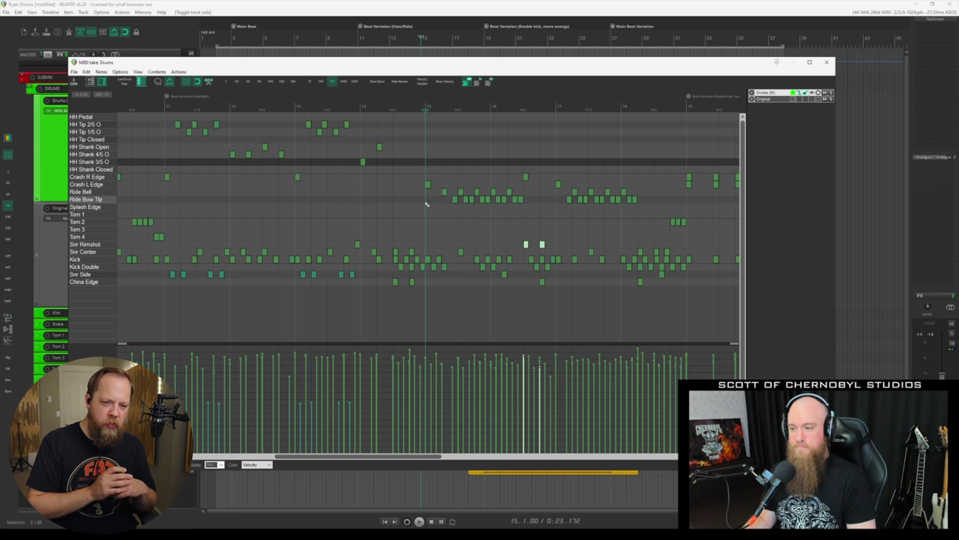
- Select the continuous Kick notes from bar 23 to 27 and display the velocity values on the notes
scroll(426, 202, down, 5)
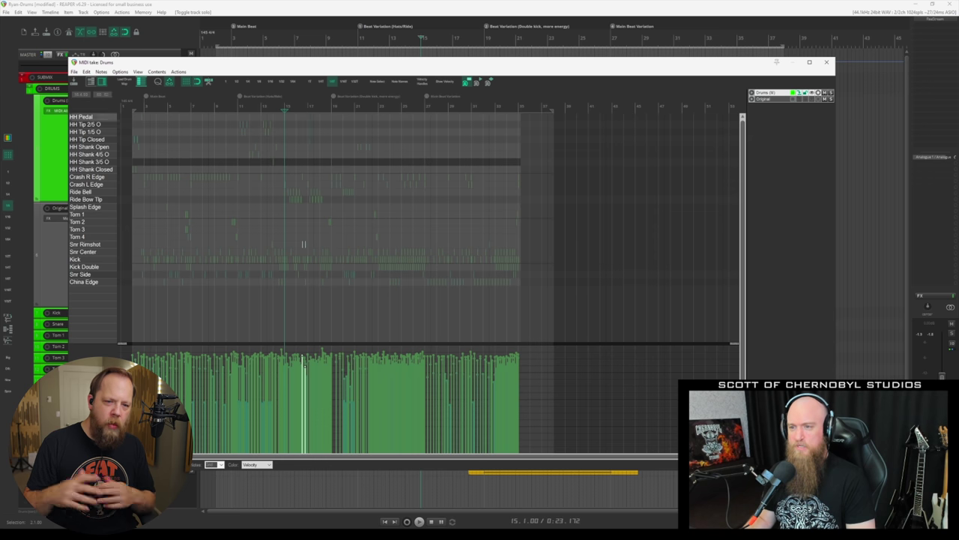
scroll(396, 292, up, 5)
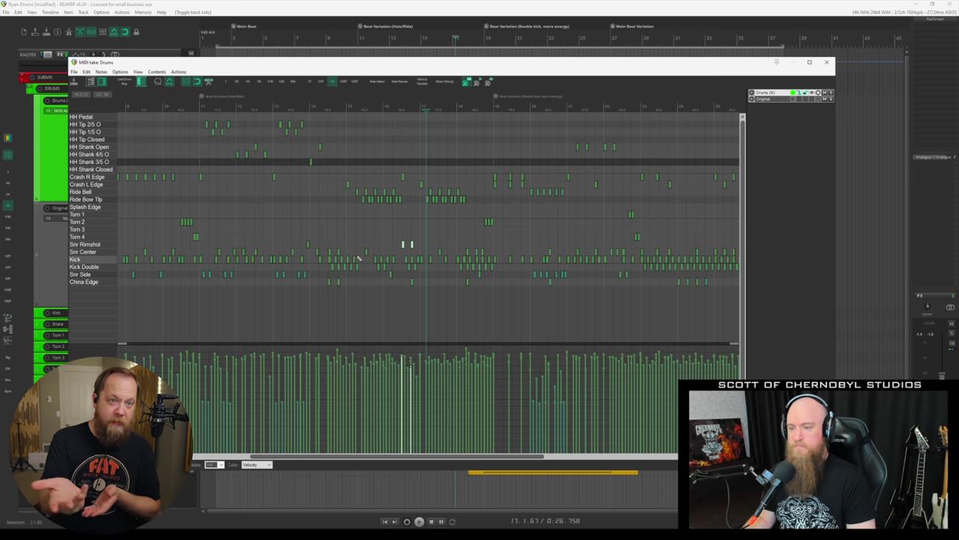
scroll(358, 259, down, 6)
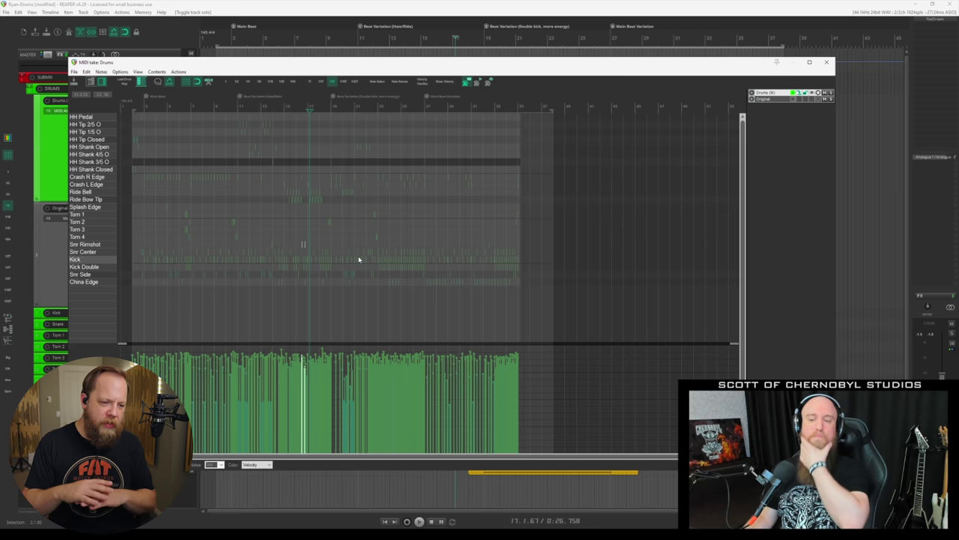
scroll(358, 259, up, 4)
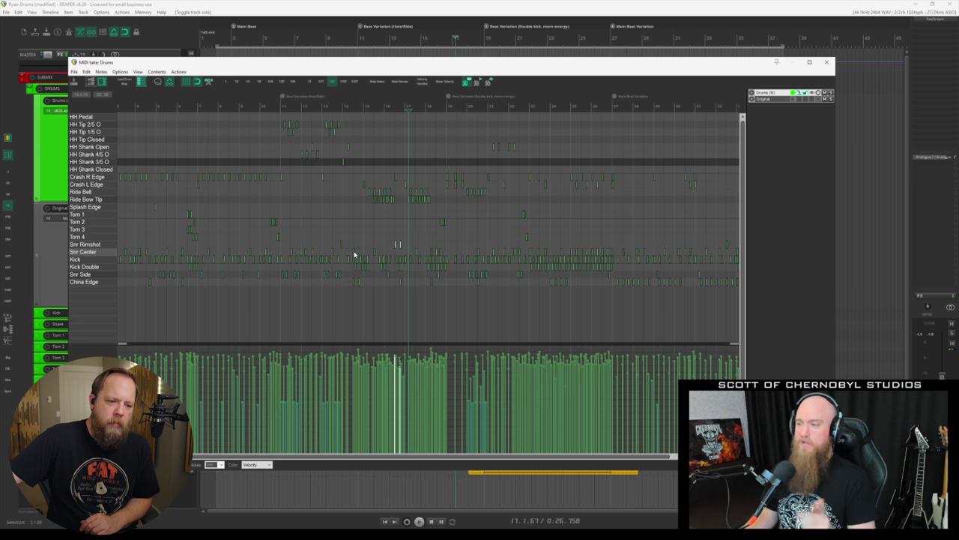
scroll(580, 260, up, 4)
scroll(455, 260, right, 5)
drag(345, 262, 545, 261)
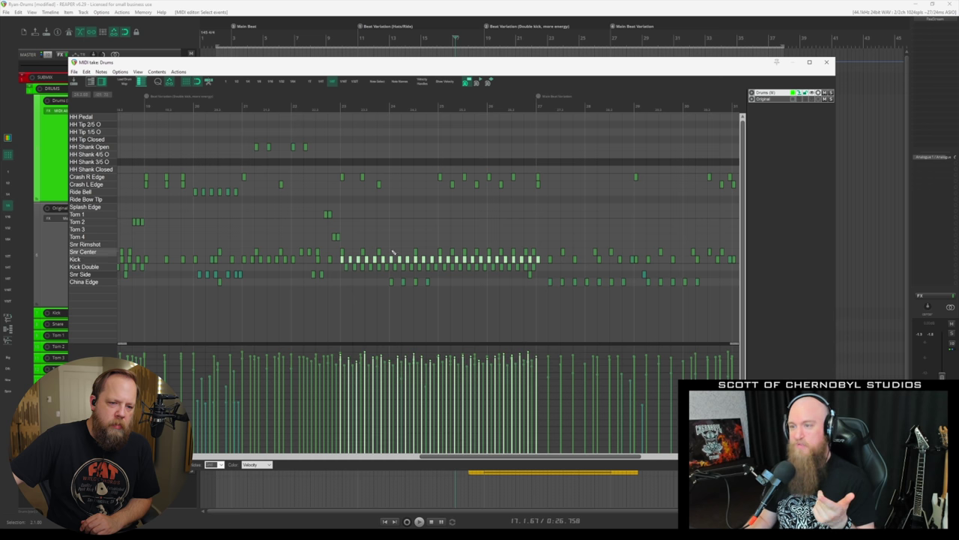
click(441, 84)
scroll(445, 290, up, 5)
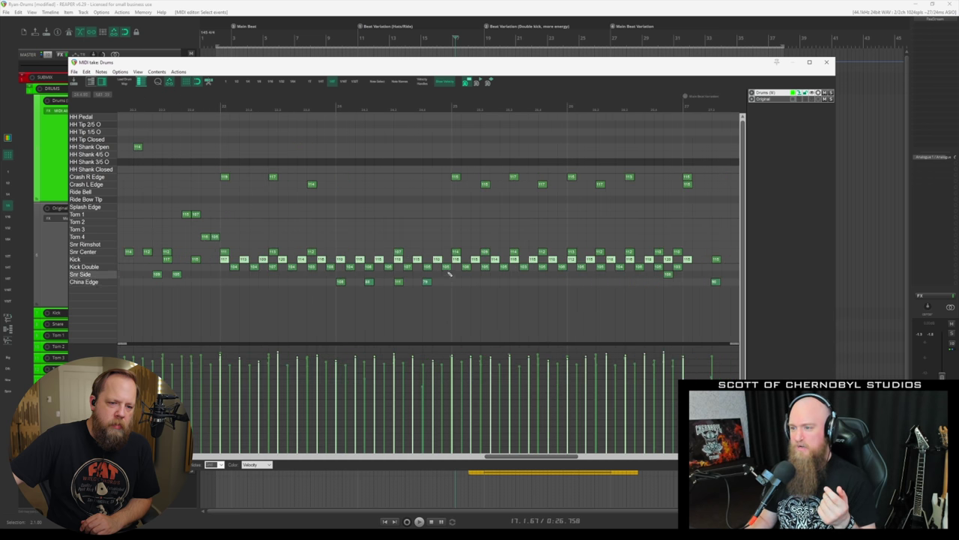
- Try out lower velocities on the selected Kick notes from bar 23 to 27
drag(412, 357, 416, 398)
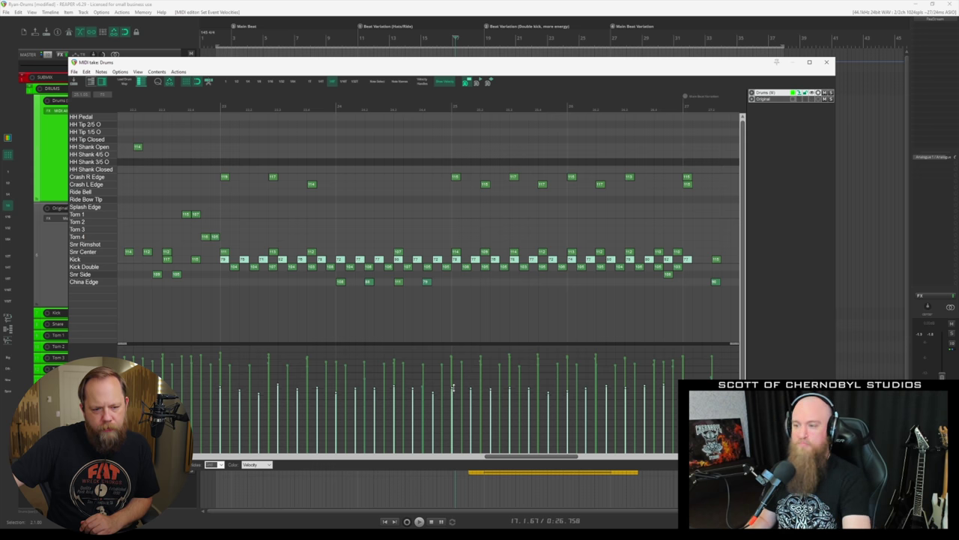
drag(454, 387, 456, 360)
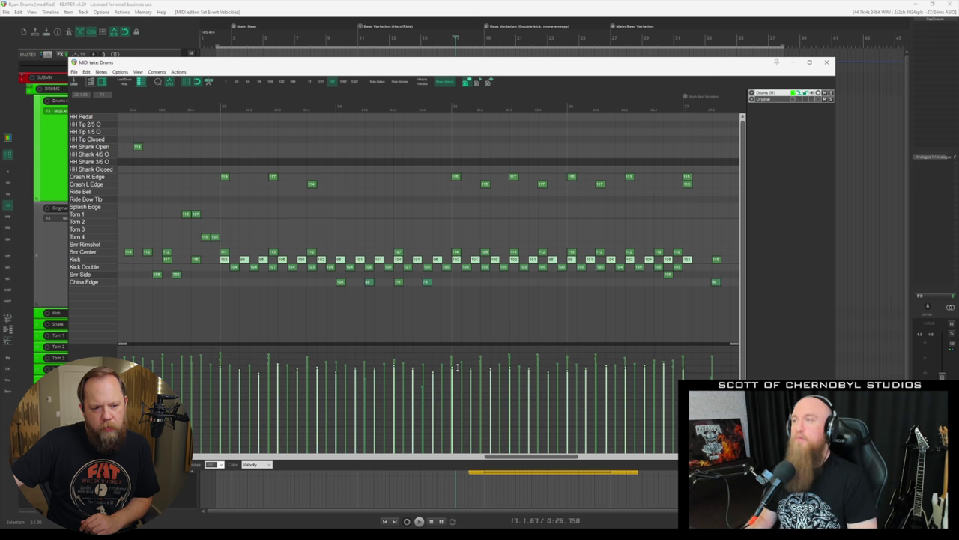
drag(457, 367, 460, 376)
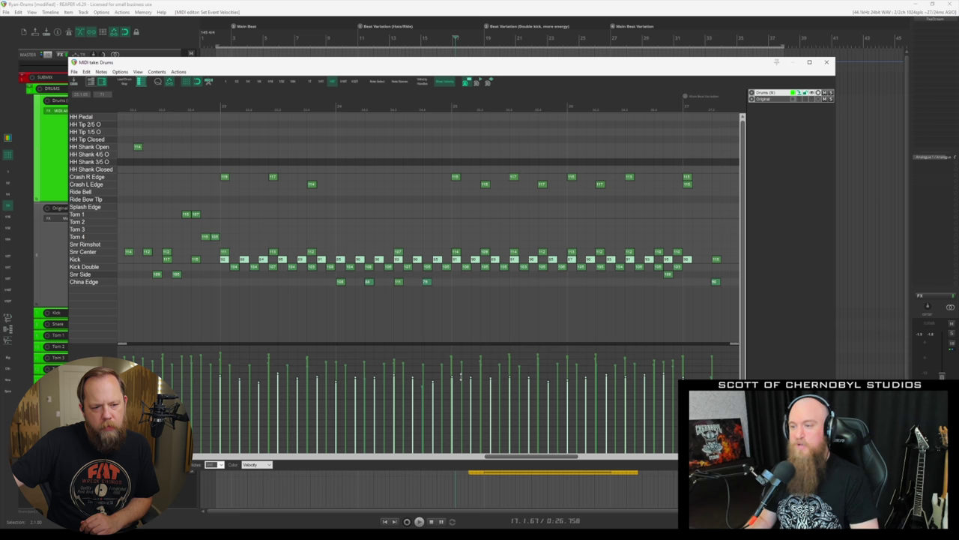
mouse_move(460, 379)
mouse_down()
mouse_move(463, 390)
mouse_move(460, 368)
mouse_up()
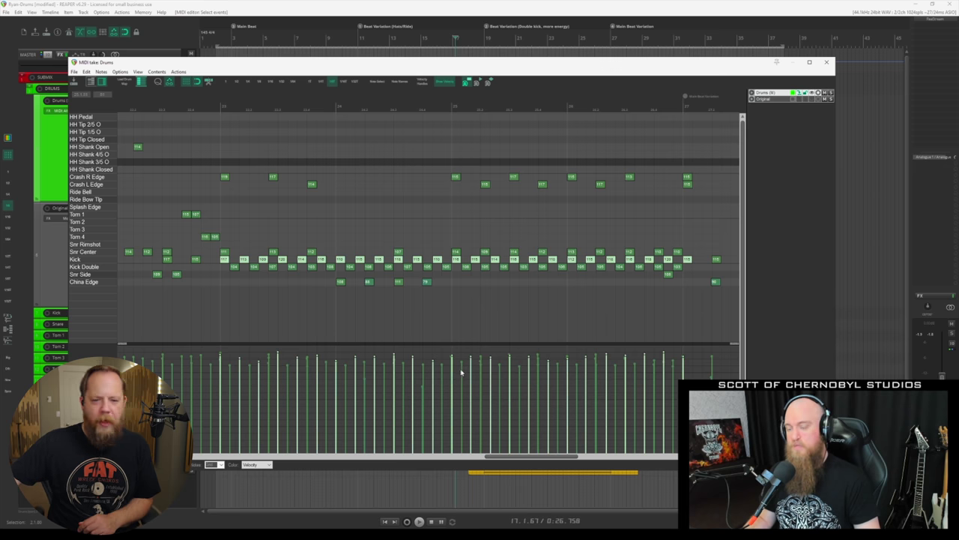
scroll(462, 311, down, 3)
scroll(464, 310, down, 3)
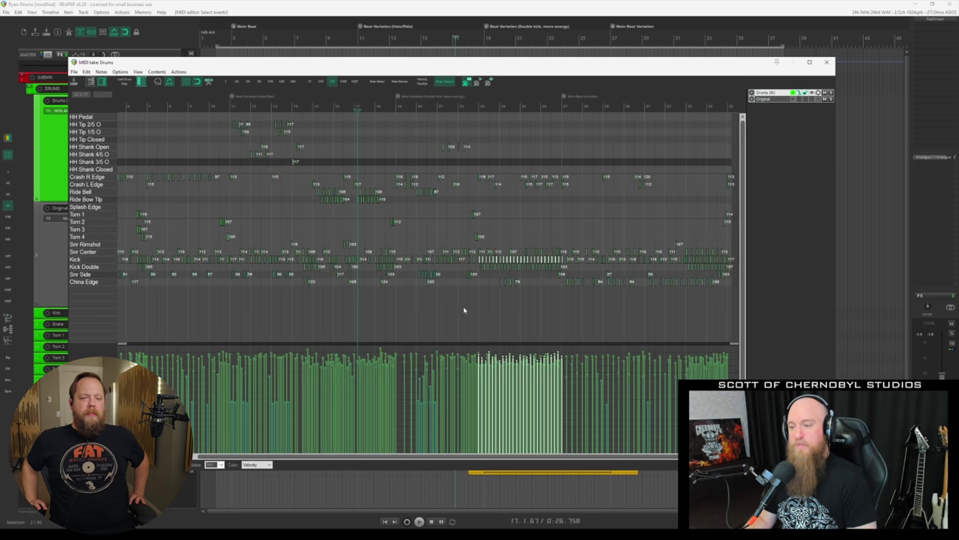
scroll(462, 316, down, 1)
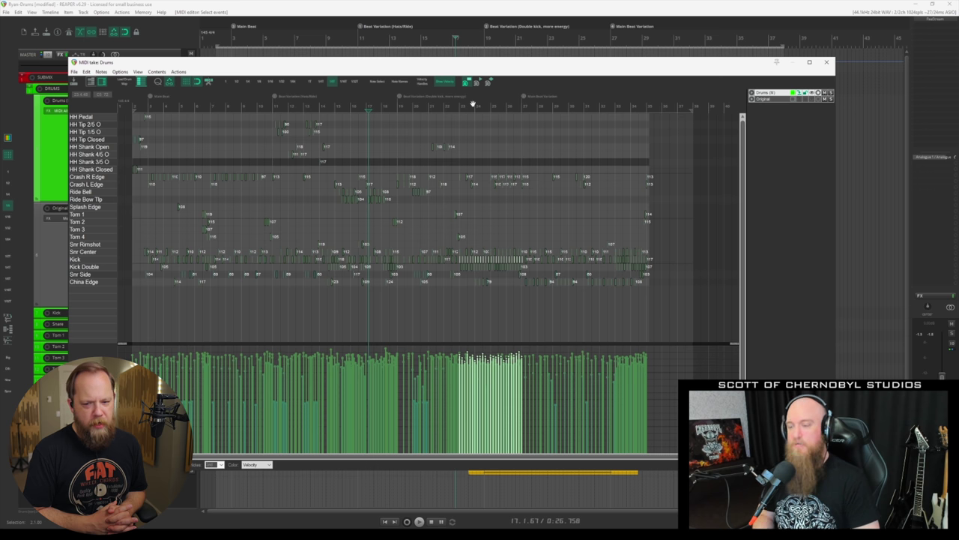
scroll(391, 221, up, 2)
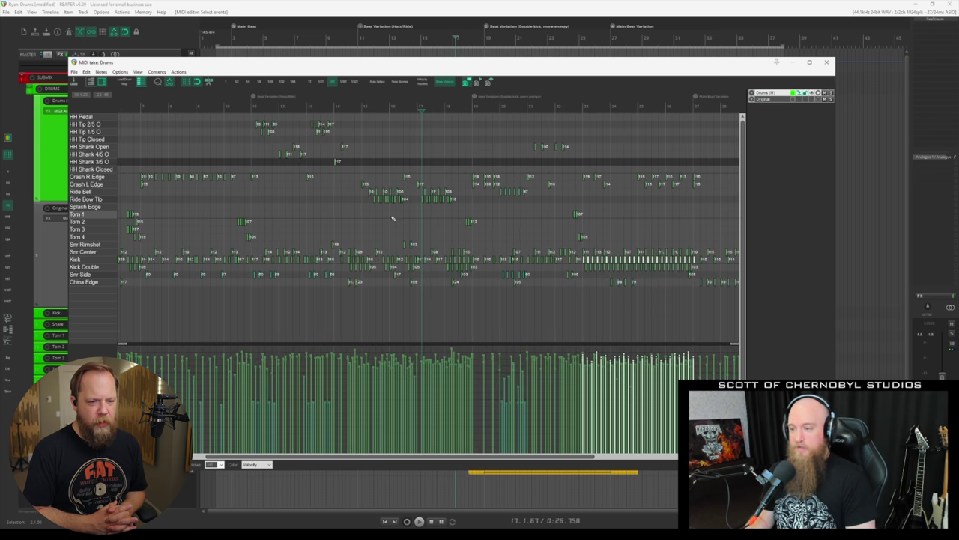
scroll(392, 218, up, 2)
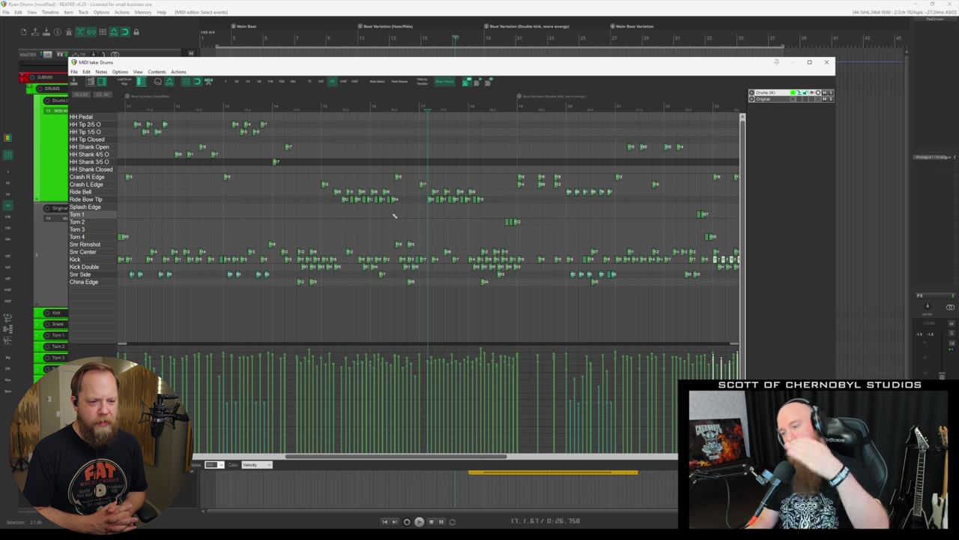
scroll(395, 215, up, 2)
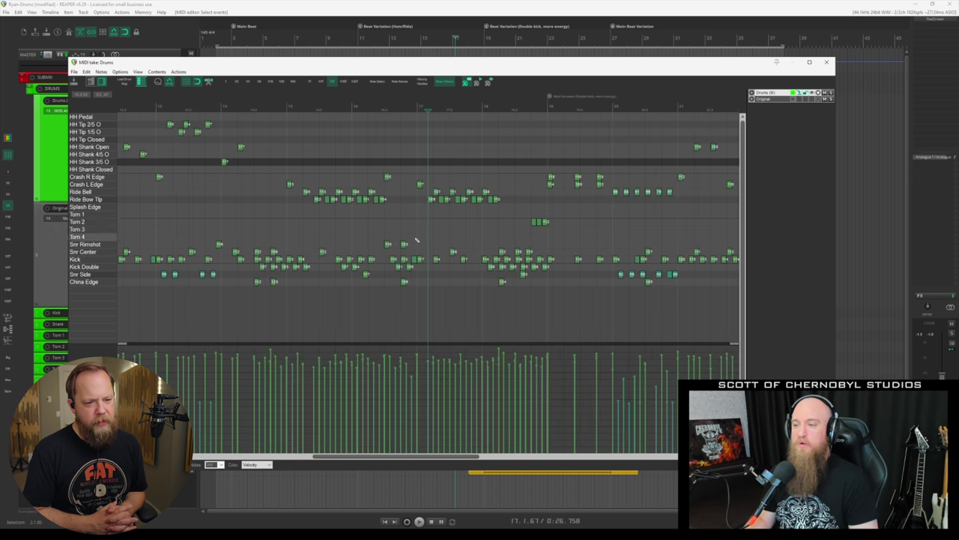
- Hide the velocity values on the notes
scroll(422, 234, up, 2)
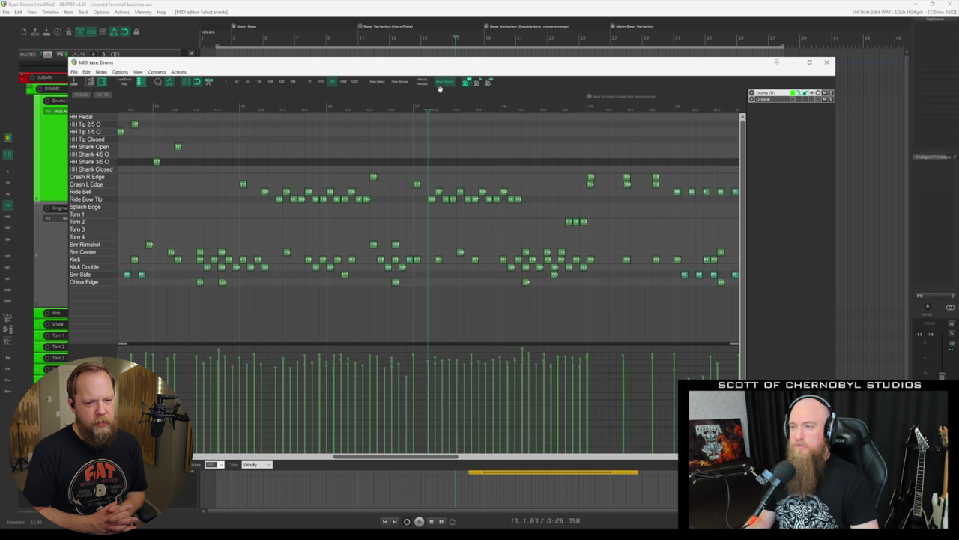
scroll(441, 239, down, 4)
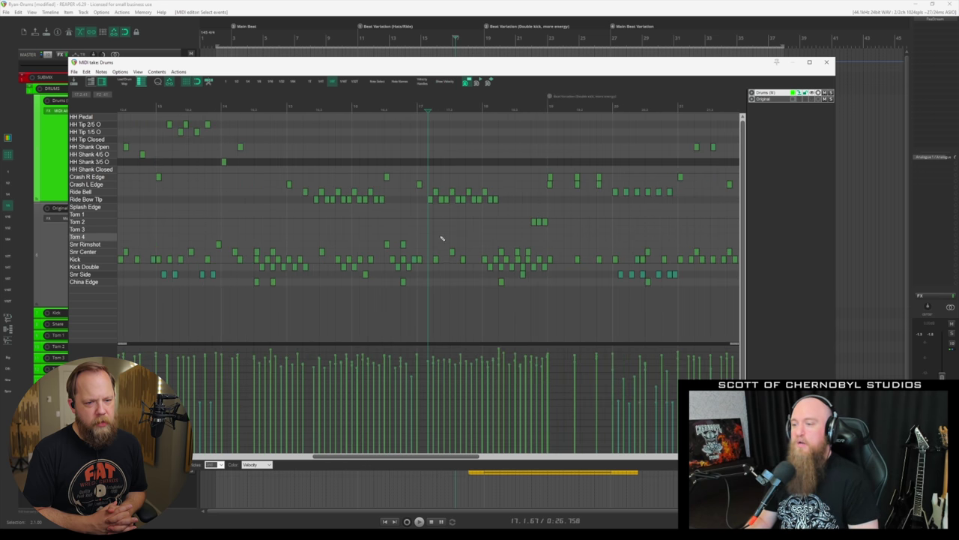
- Select the snare, kick and china notes in bars 14 to 18, followed by those in bars 20 and 21
scroll(443, 238, up, 1)
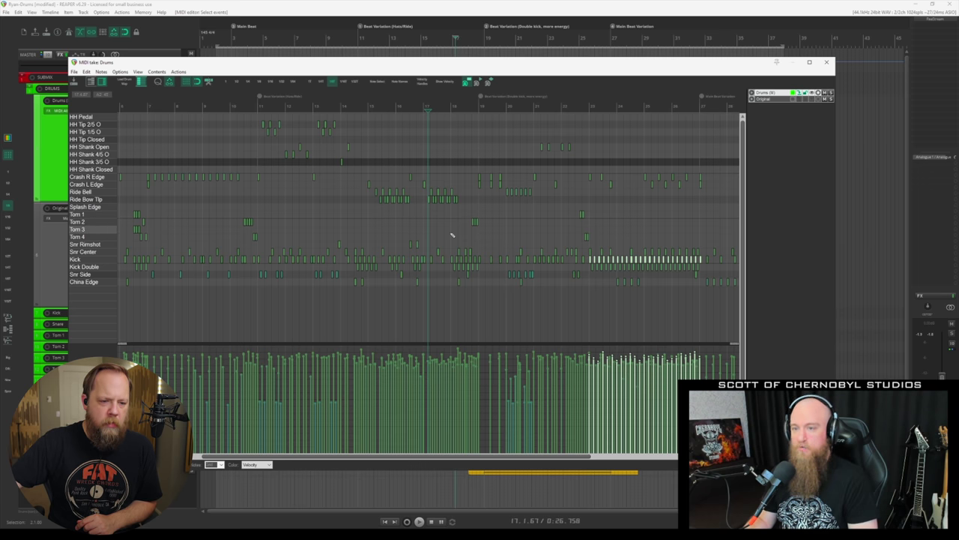
scroll(454, 231, down, 2)
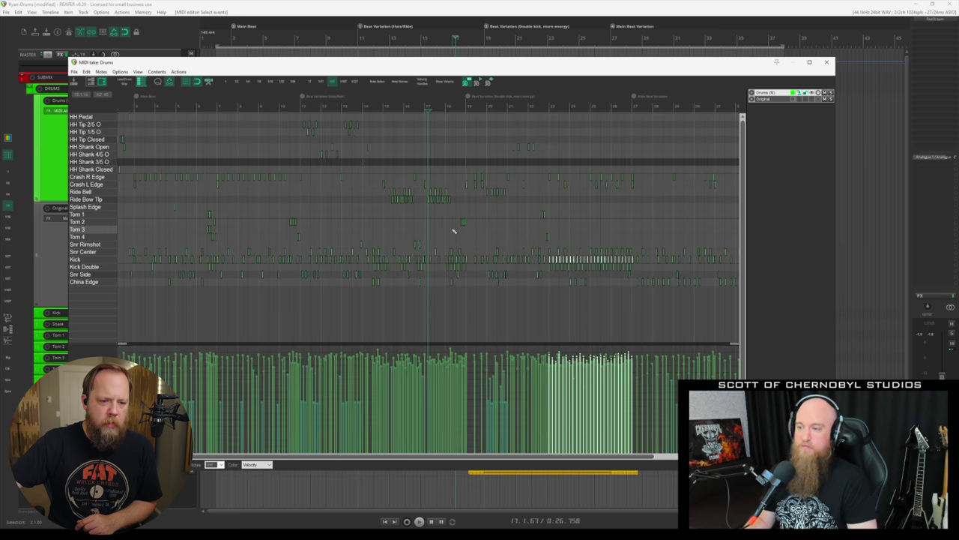
scroll(453, 230, up, 1)
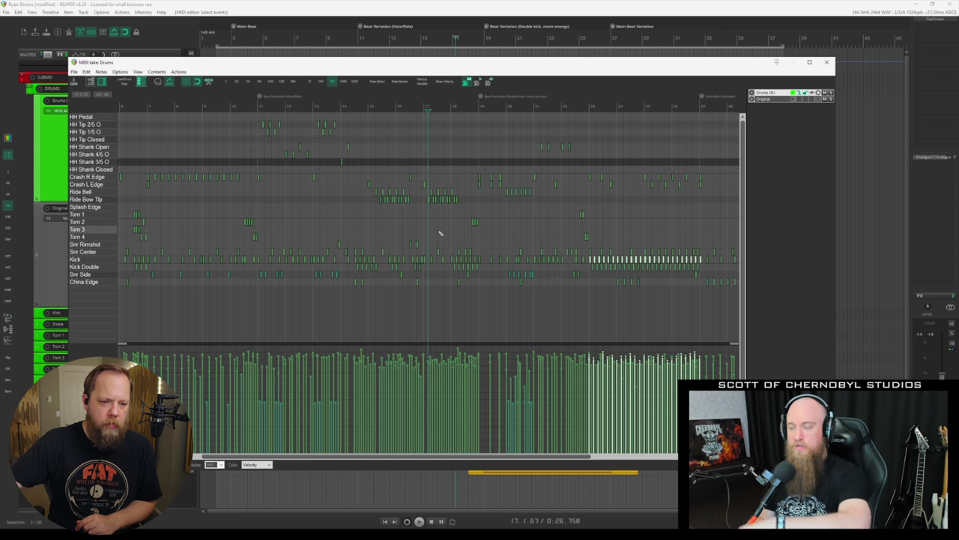
drag(356, 239, 479, 291)
drag(519, 216, 558, 281)
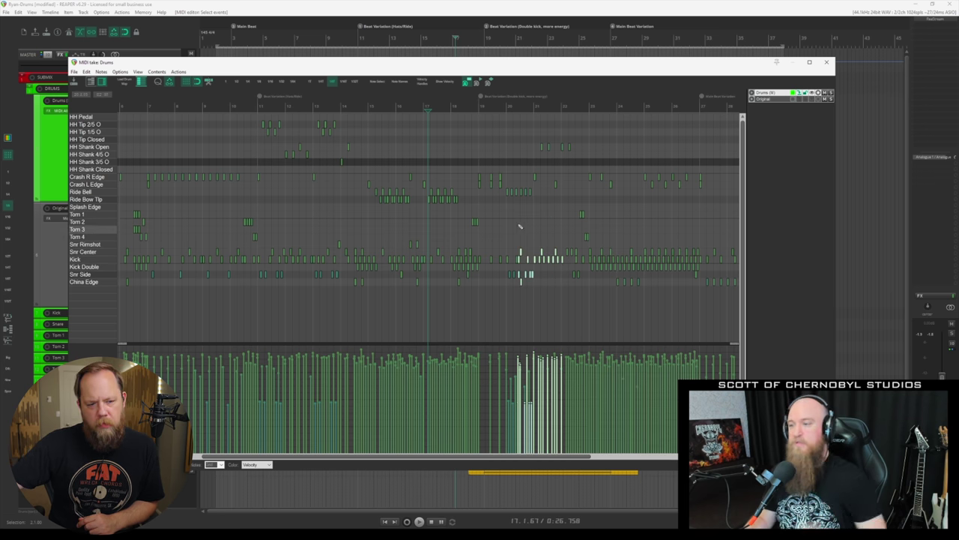